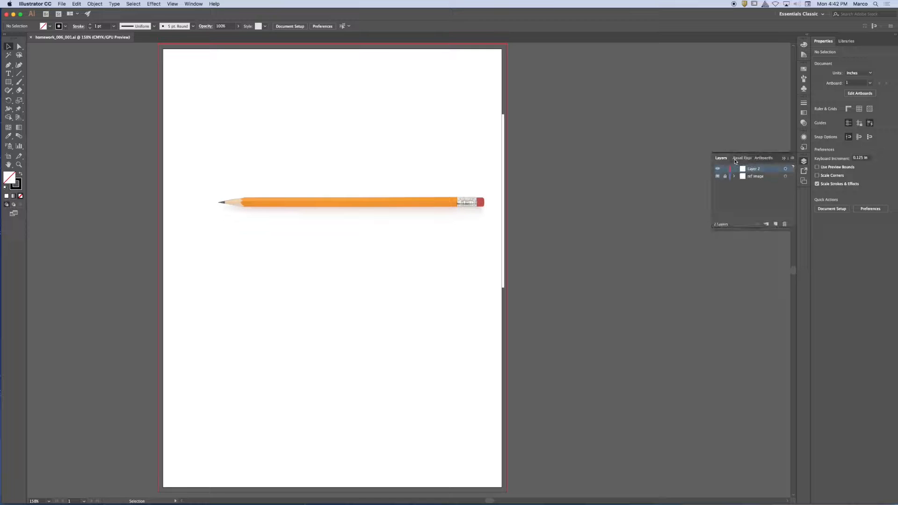
Step: Detach the Layers panel as a floating window beside the artboard and enlarge it
{"action": "left_click_drag", "start_coordinate": [721, 157], "coordinate": [578, 109]}
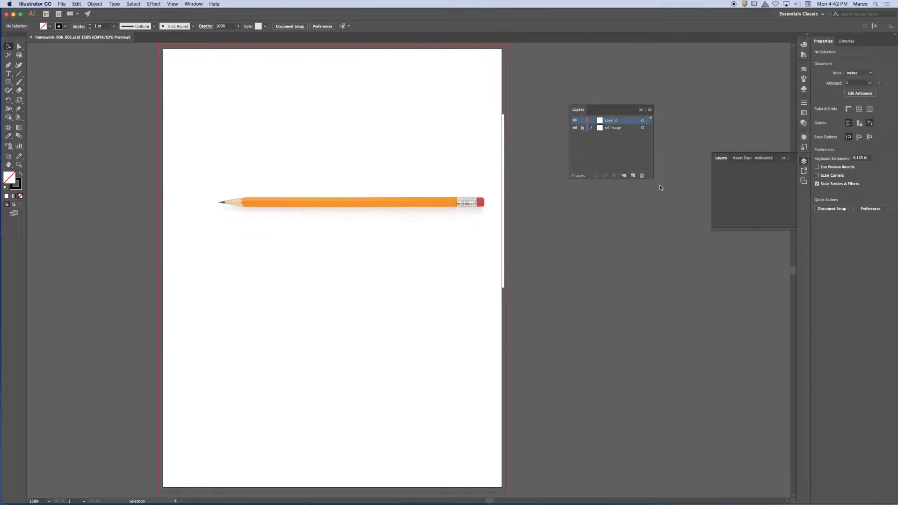
{"action": "left_click_drag", "start_coordinate": [653, 181], "coordinate": [709, 274]}
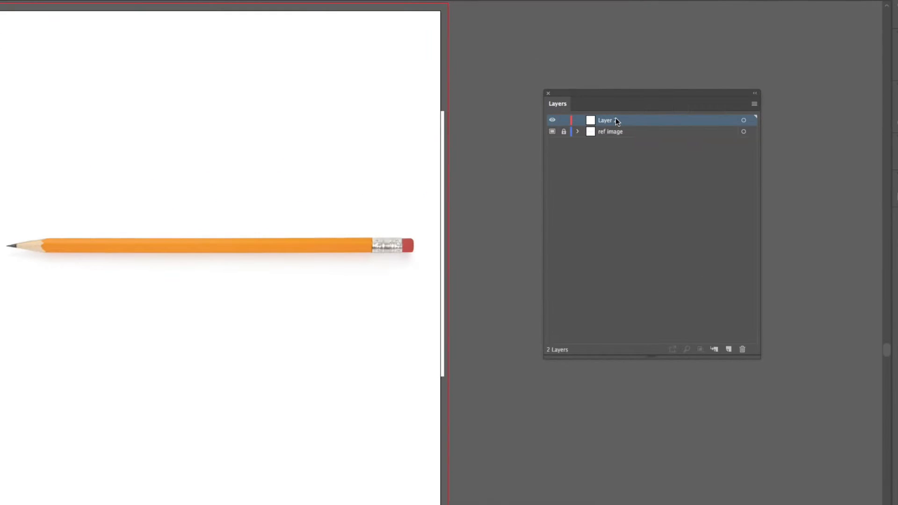
{"action": "left_click_drag", "start_coordinate": [234, 242], "coordinate": [327, 187]}
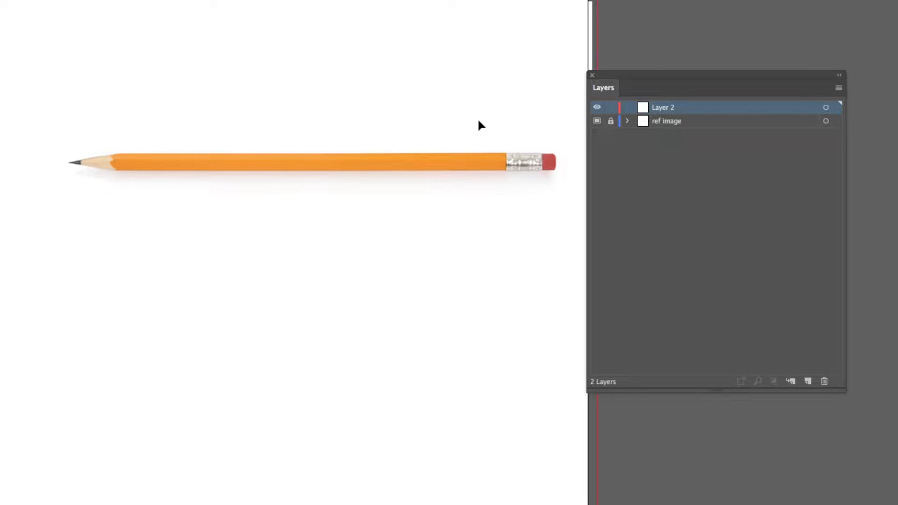
Step: Add four new layers above Layer 2
{"action": "left_click", "coordinate": [809, 382]}
{"action": "left_click", "coordinate": [809, 382]}
{"action": "left_click", "coordinate": [809, 382]}
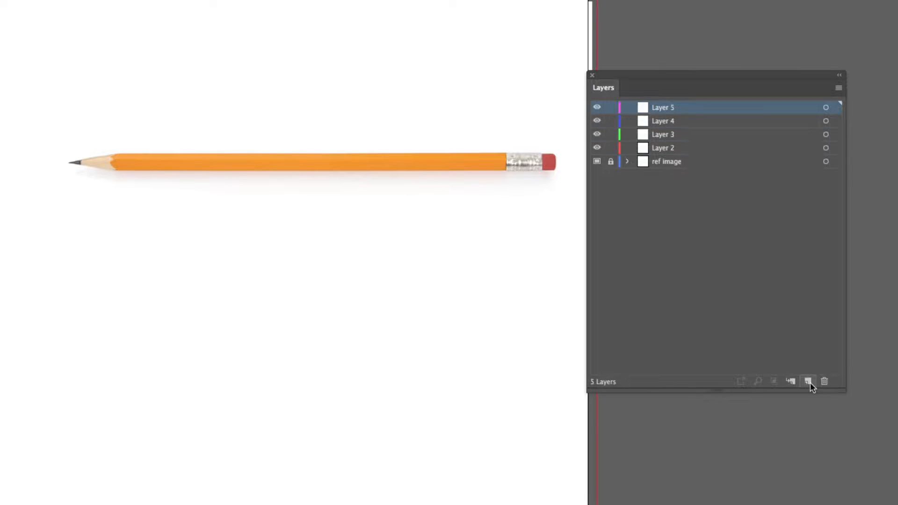
{"action": "left_click", "coordinate": [809, 382]}
Step: Rename Layer 2 as "lead" and Layer 3 as "wood"
{"action": "double_click", "coordinate": [666, 163]}
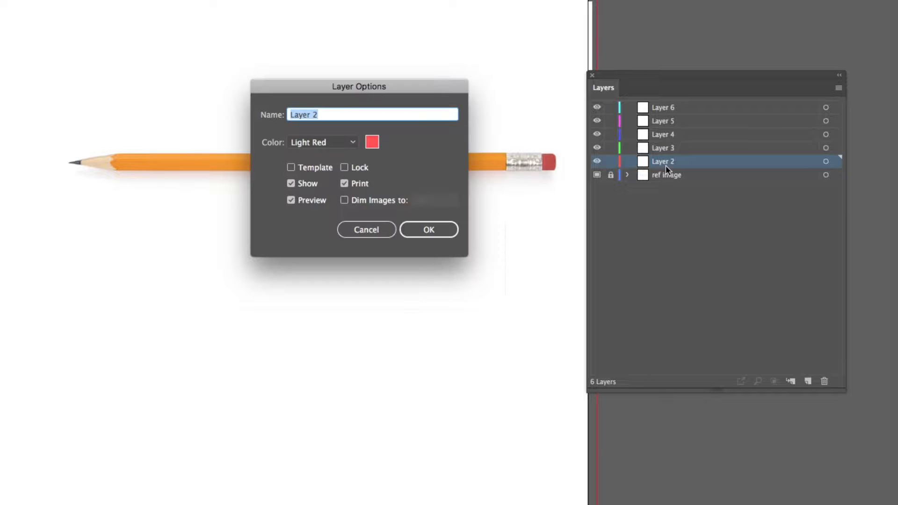
{"action": "type", "text": "lead"}
{"action": "key", "text": "Return"}
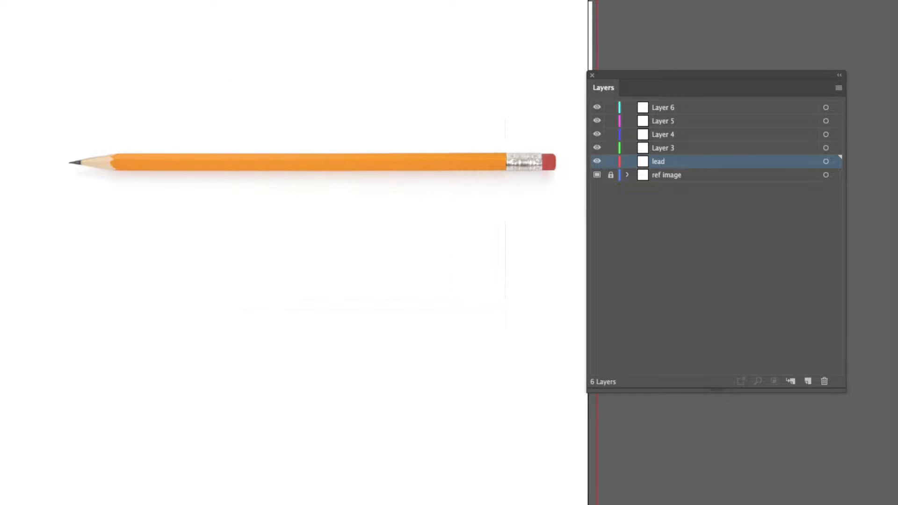
{"action": "left_click", "coordinate": [662, 150]}
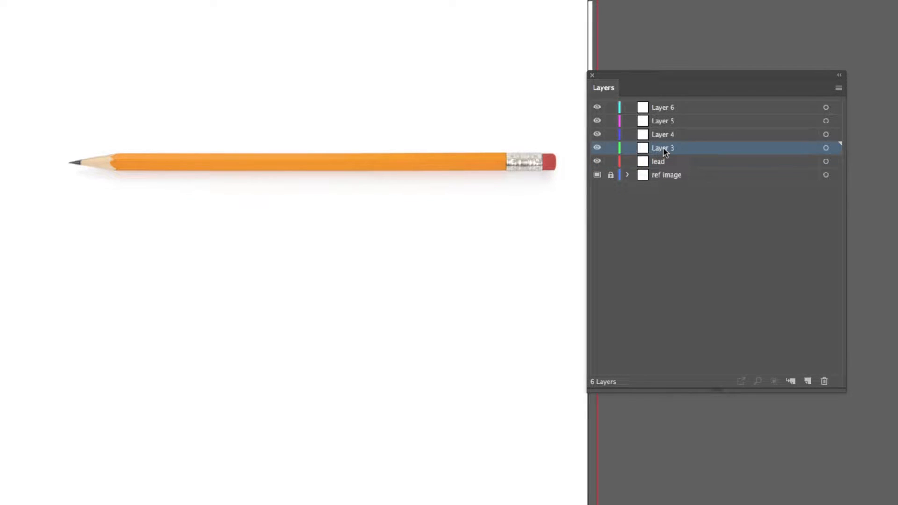
{"action": "double_click", "coordinate": [663, 147]}
{"action": "type", "text": "wood"}
{"action": "key", "text": "Return"}
Step: Rename Layer 4 as "yellow" and Layer 5 as "eraser"
{"action": "left_click", "coordinate": [673, 135]}
{"action": "double_click", "coordinate": [673, 135]}
{"action": "type", "text": "ye"}
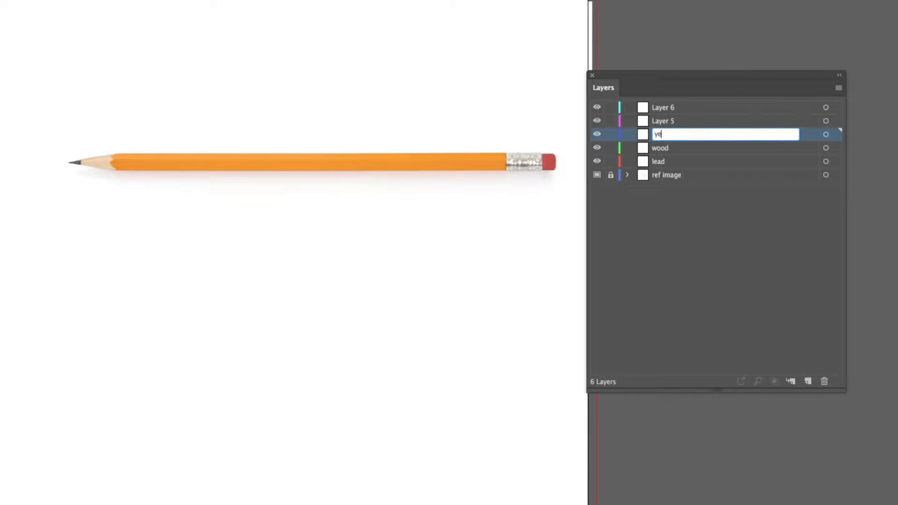
{"action": "type", "text": "llow"}
{"action": "left_click", "coordinate": [668, 122]}
{"action": "double_click", "coordinate": [667, 122]}
{"action": "type", "text": "eraser"}
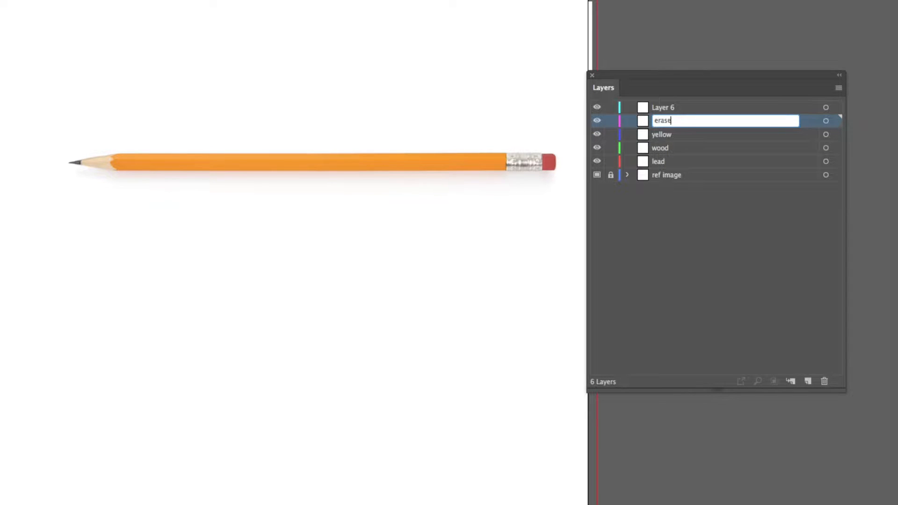
Step: Rename Layer 6 as "metal" and clear the layer selection
{"action": "left_click", "coordinate": [668, 109]}
{"action": "double_click", "coordinate": [667, 109]}
{"action": "type", "text": "metal"}
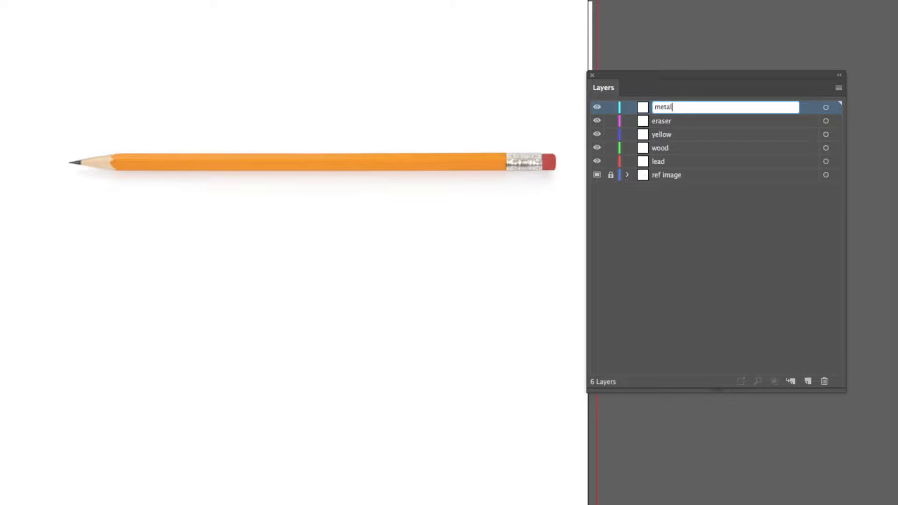
{"action": "left_click", "coordinate": [682, 201]}
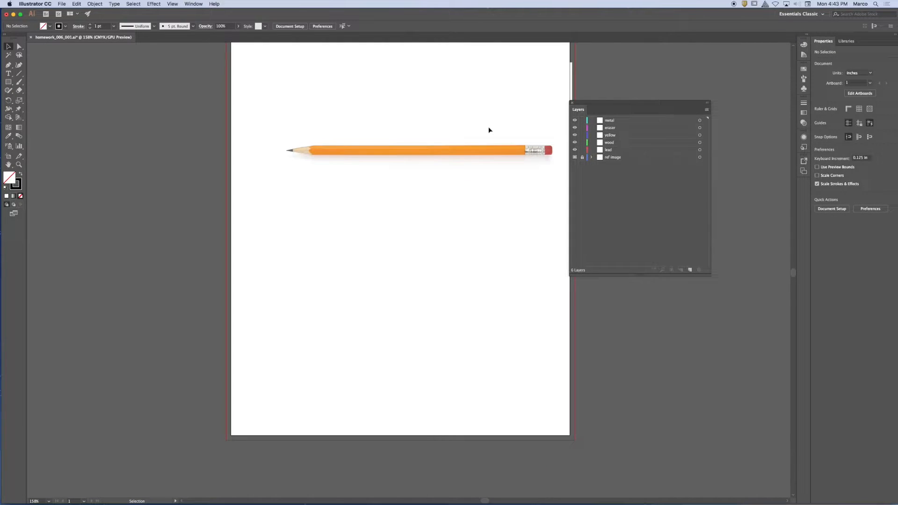
Step: Move the floating Layers panel clear of the pencil's eraser end, with the whole pencil shown at 300%
{"action": "key", "text": "super+equal"}
{"action": "key", "text": "super+equal"}
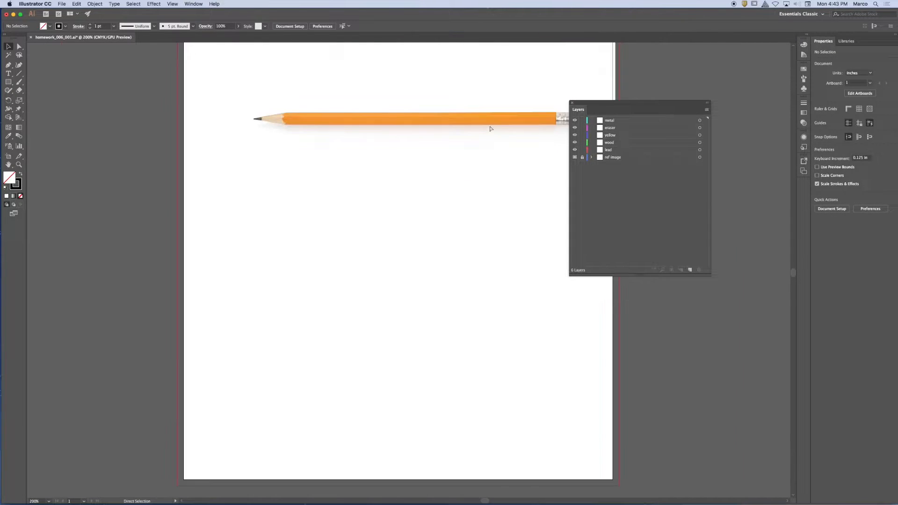
{"action": "mouse_move", "coordinate": [323, 108]}
{"action": "left_mouse_down"}
{"action": "mouse_move", "coordinate": [297, 168]}
{"action": "mouse_move", "coordinate": [274, 177]}
{"action": "left_mouse_up"}
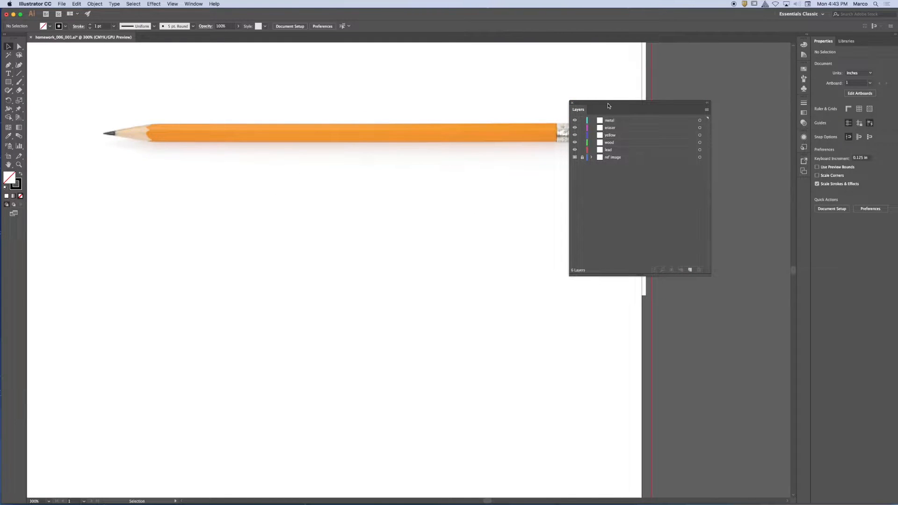
{"action": "left_click_drag", "start_coordinate": [608, 106], "coordinate": [662, 103]}
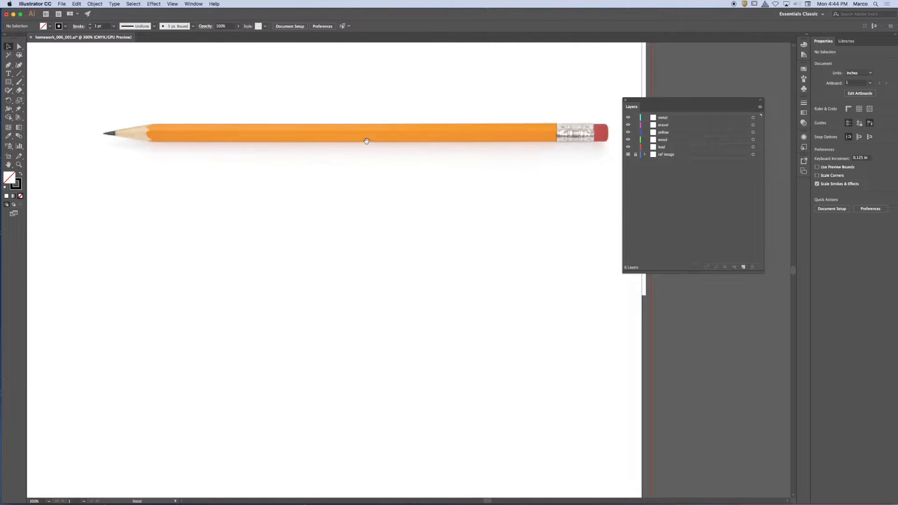
Step: Detach the group of shape tools as a floating set above the pencil, with the eraser end shown at 600%
{"action": "left_click_drag", "start_coordinate": [365, 139], "coordinate": [298, 145]}
{"action": "key", "text": "super+equal"}
{"action": "key", "text": "super+equal"}
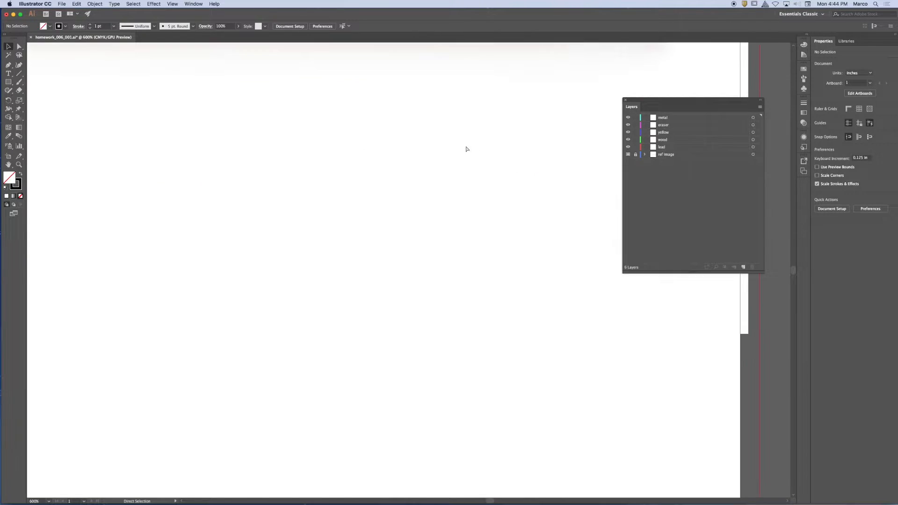
{"action": "left_click_drag", "start_coordinate": [569, 80], "coordinate": [370, 245]}
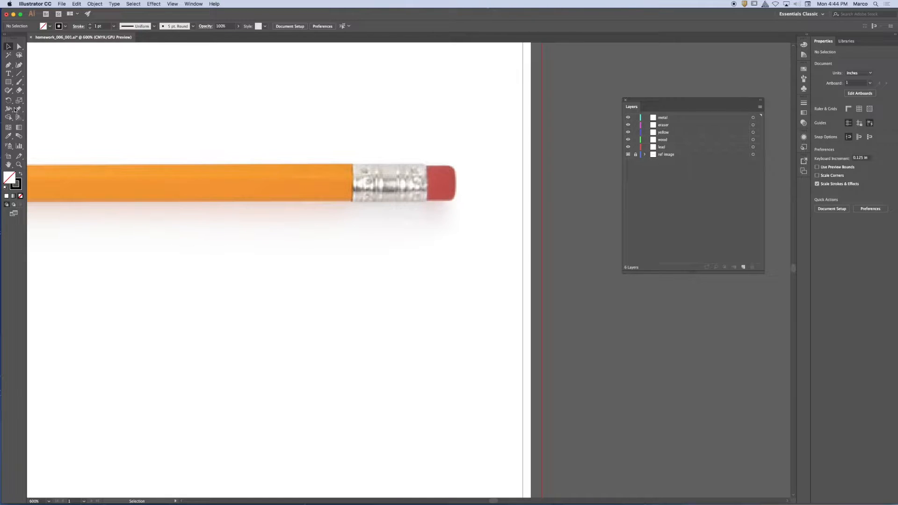
{"action": "left_click", "coordinate": [8, 82]}
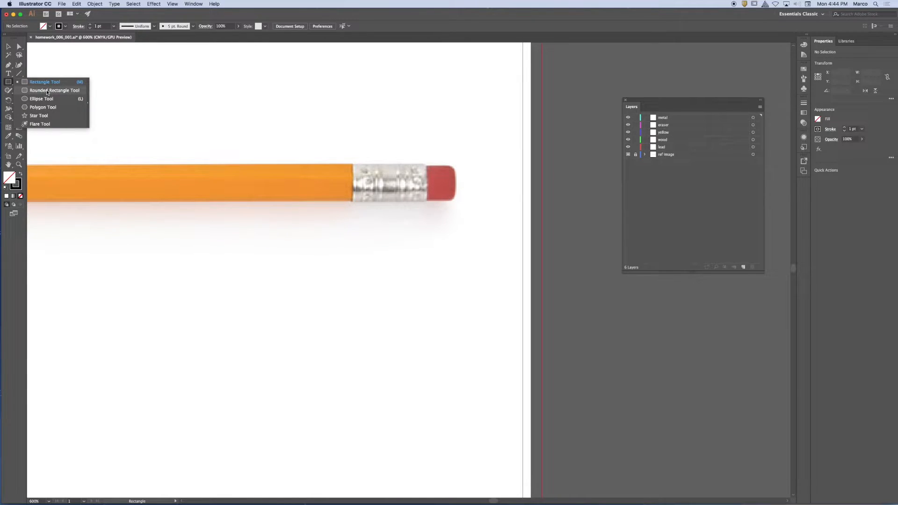
{"action": "left_click", "coordinate": [87, 89]}
{"action": "left_click_drag", "start_coordinate": [17, 87], "coordinate": [58, 87]}
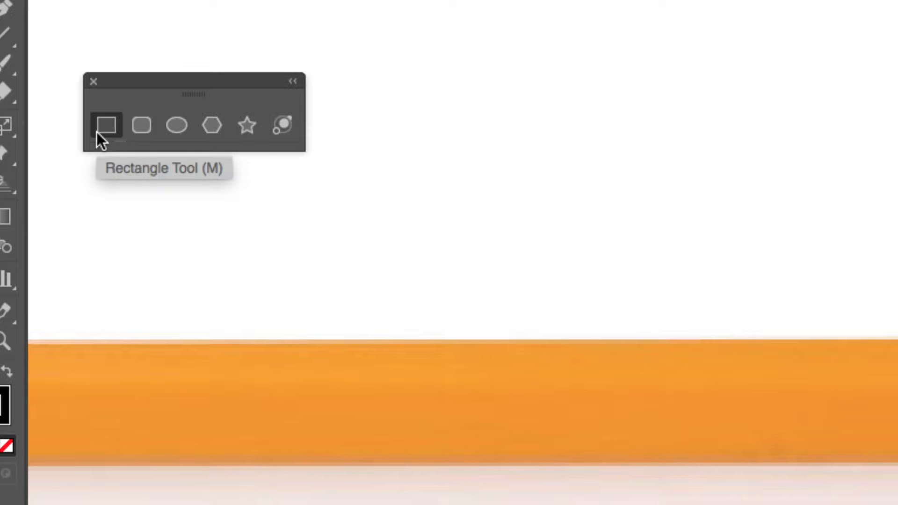
Step: Draw a rounded rectangle about 0.72 by 0.55 in over the metal band and eraser, and give it a cyan-blue stroke
{"action": "left_click", "coordinate": [133, 124]}
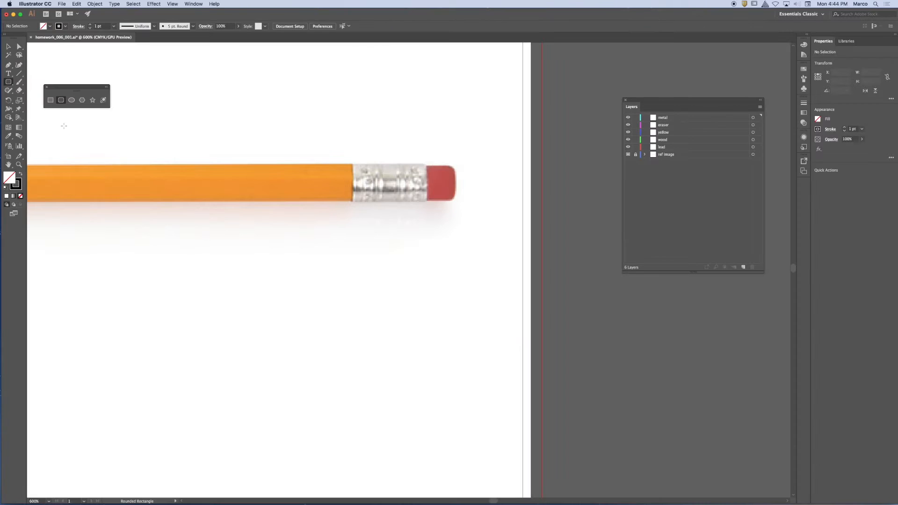
{"action": "mouse_move", "coordinate": [346, 144]}
{"action": "left_mouse_down"}
{"action": "mouse_move", "coordinate": [389, 155]}
{"action": "mouse_move", "coordinate": [477, 234]}
{"action": "mouse_move", "coordinate": [456, 228]}
{"action": "left_mouse_up"}
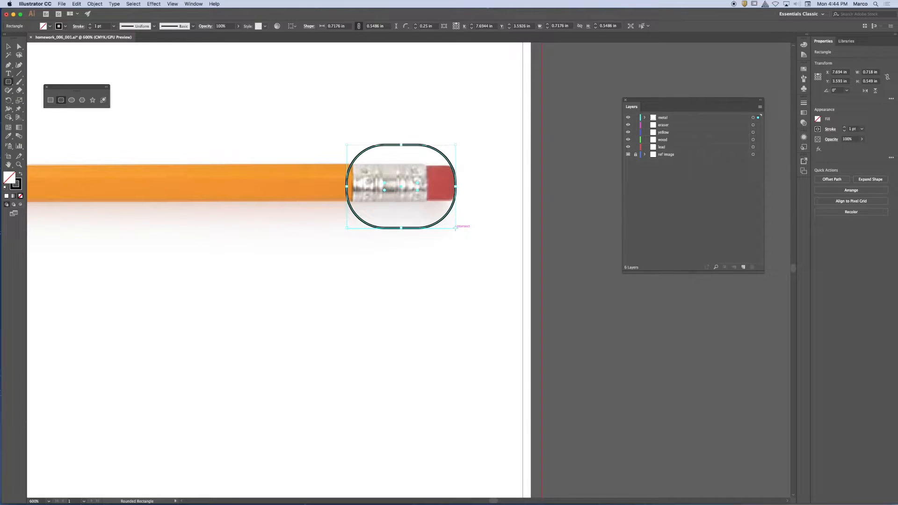
{"action": "left_click", "coordinate": [65, 26]}
{"action": "left_click", "coordinate": [37, 39]}
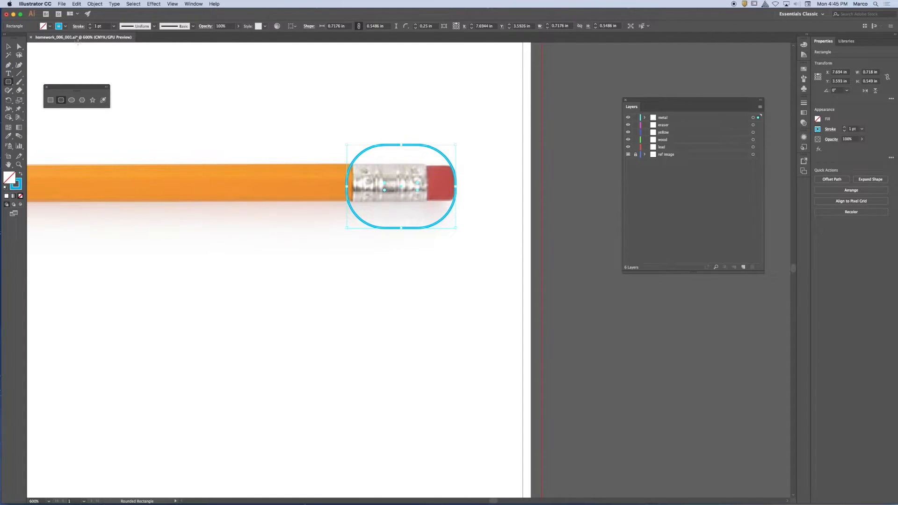
Step: Resize the rounded rectangle freely, enlarging it well past the eraser's end to the artboard's edge
{"action": "left_click", "coordinate": [9, 47]}
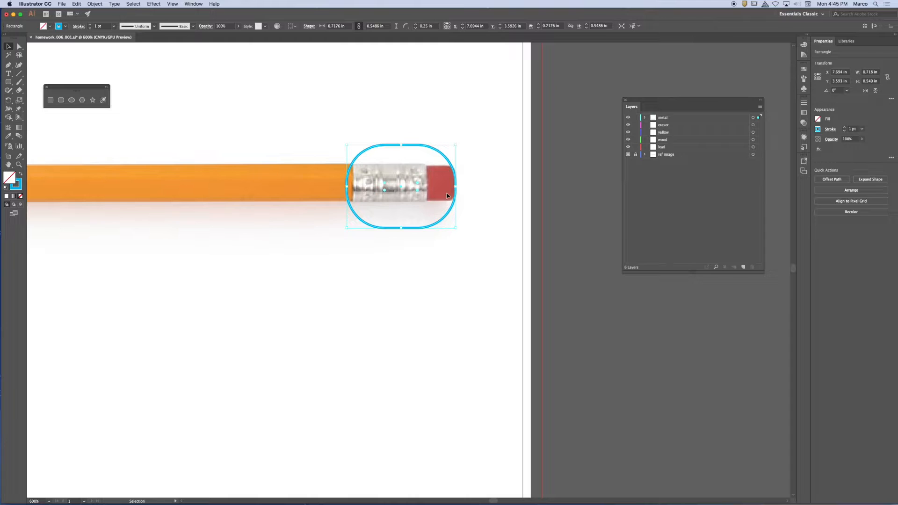
{"action": "mouse_move", "coordinate": [455, 229]}
{"action": "left_mouse_down"}
{"action": "mouse_move", "coordinate": [463, 206]}
{"action": "mouse_move", "coordinate": [459, 220]}
{"action": "left_mouse_up"}
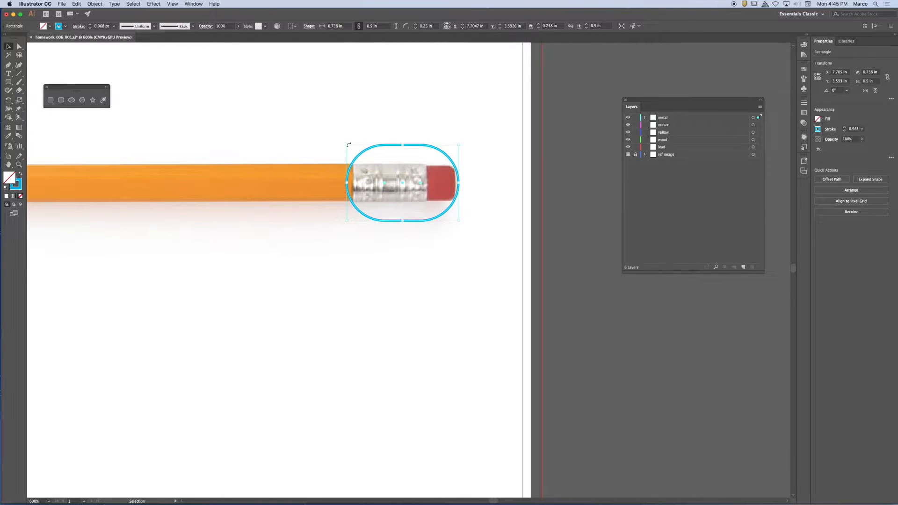
{"action": "left_click_drag", "start_coordinate": [347, 146], "coordinate": [365, 164]}
{"action": "left_click_drag", "start_coordinate": [458, 146], "coordinate": [461, 211]}
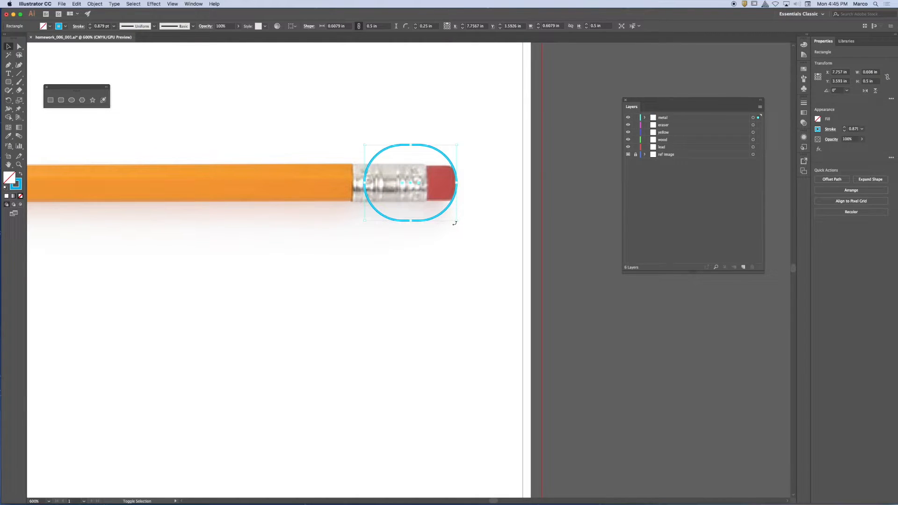
{"action": "left_click_drag", "start_coordinate": [457, 221], "coordinate": [531, 260]}
{"action": "mouse_move", "coordinate": [491, 223]}
{"action": "left_mouse_down"}
{"action": "mouse_move", "coordinate": [442, 198]}
{"action": "mouse_move", "coordinate": [533, 246]}
{"action": "mouse_move", "coordinate": [487, 226]}
{"action": "left_mouse_up"}
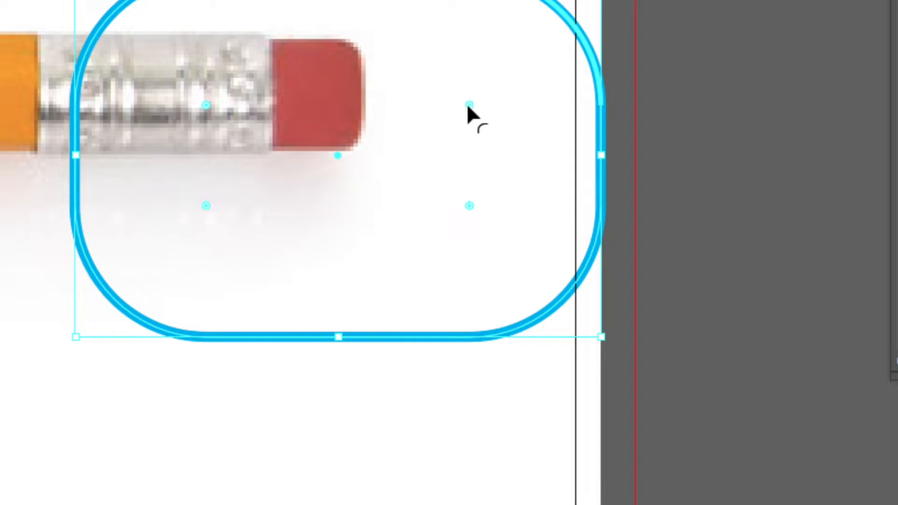
Step: Reduce the radius of all the large rounded rectangle's corners in stages with its live corners
{"action": "left_click_drag", "start_coordinate": [469, 104], "coordinate": [518, 33]}
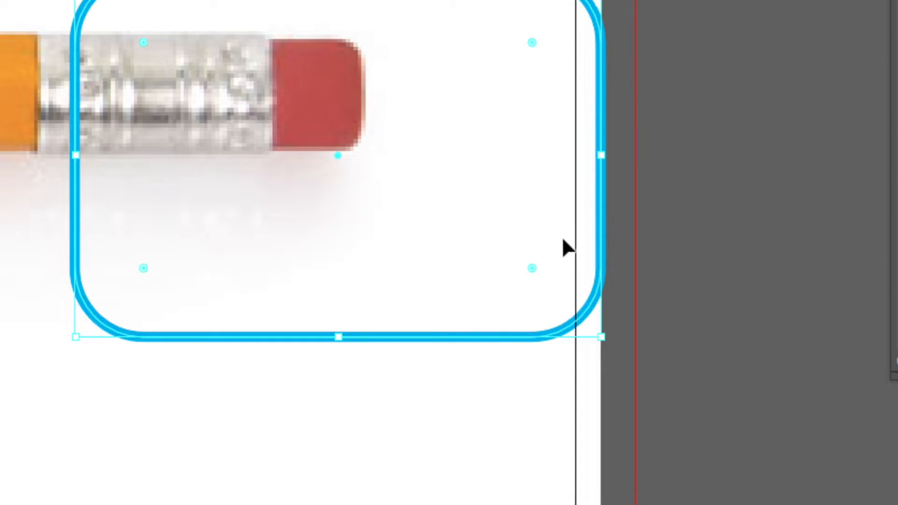
{"action": "left_click_drag", "start_coordinate": [531, 266], "coordinate": [593, 327]}
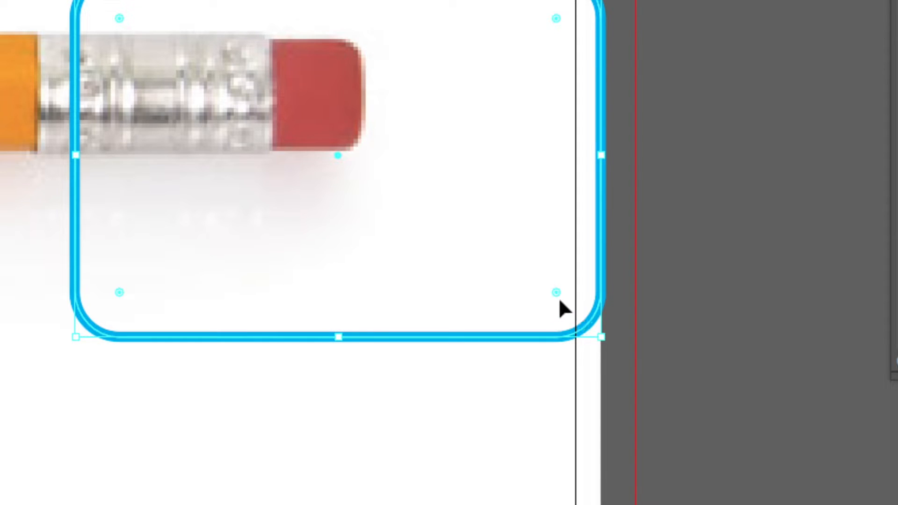
{"action": "left_click_drag", "start_coordinate": [555, 292], "coordinate": [571, 305]}
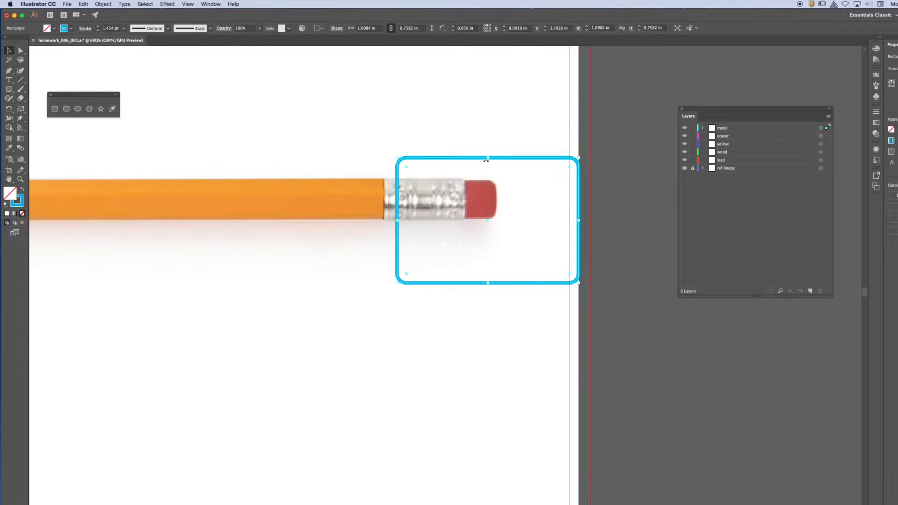
Step: Fit the rounded rectangle to the eraser's height and outer end, about 0.61 by 0.23 in, and deselect it
{"action": "left_click_drag", "start_coordinate": [486, 159], "coordinate": [487, 181]}
{"action": "left_click_drag", "start_coordinate": [488, 283], "coordinate": [488, 218]}
{"action": "mouse_move", "coordinate": [578, 202]}
{"action": "left_mouse_down"}
{"action": "mouse_move", "coordinate": [486, 196]}
{"action": "mouse_move", "coordinate": [496, 195]}
{"action": "left_mouse_up"}
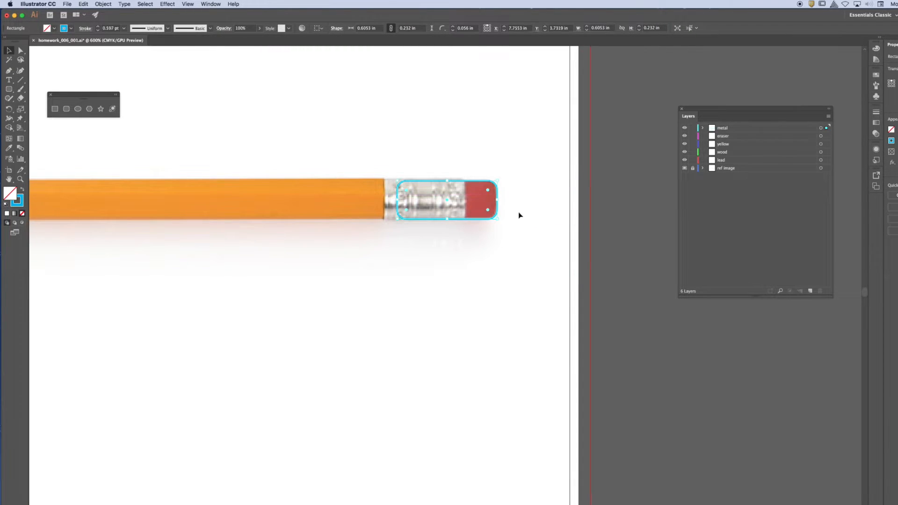
{"action": "mouse_move", "coordinate": [405, 166]}
{"action": "left_mouse_down"}
{"action": "mouse_move", "coordinate": [408, 158]}
{"action": "mouse_move", "coordinate": [407, 166]}
{"action": "left_mouse_up"}
{"action": "left_click", "coordinate": [519, 214]}
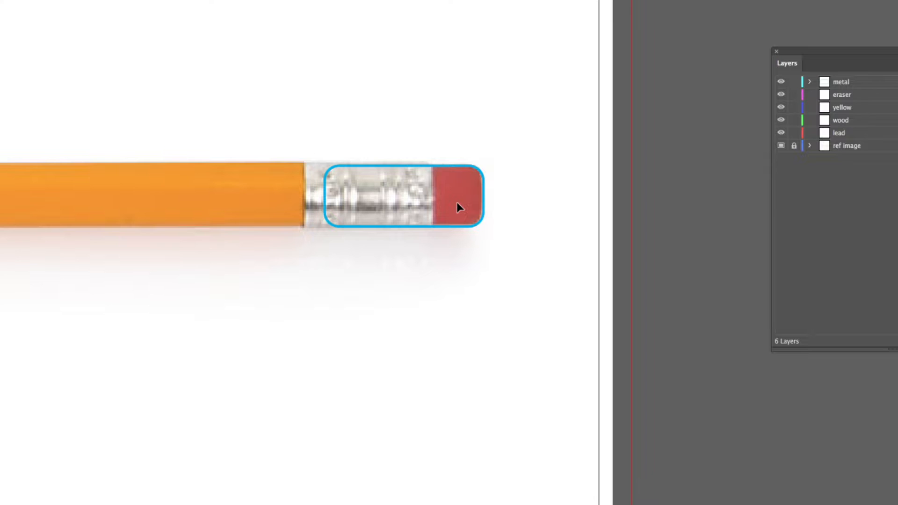
Step: Delete the fitted rounded rectangle and draw a new, larger one over the metal band and eraser
{"action": "left_click", "coordinate": [459, 226]}
{"action": "key", "text": "Delete"}
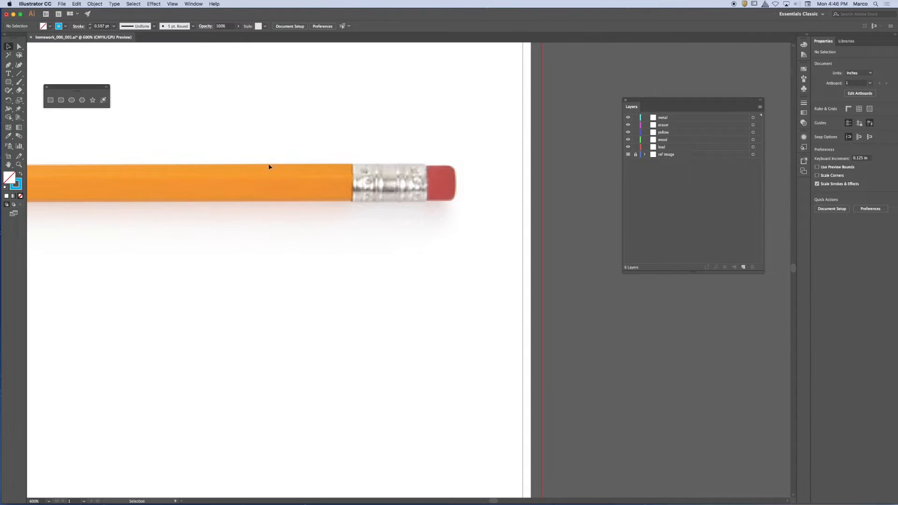
{"action": "left_click", "coordinate": [61, 99]}
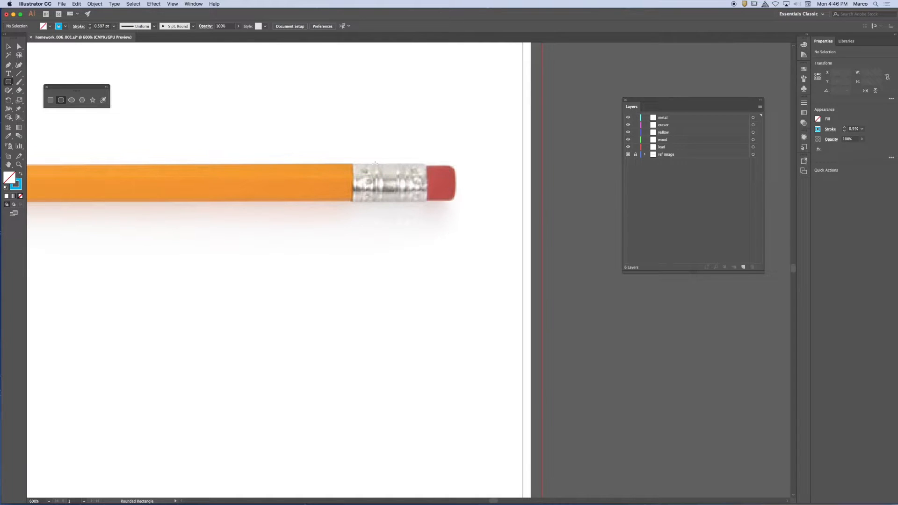
{"action": "left_click_drag", "start_coordinate": [354, 162], "coordinate": [472, 238]}
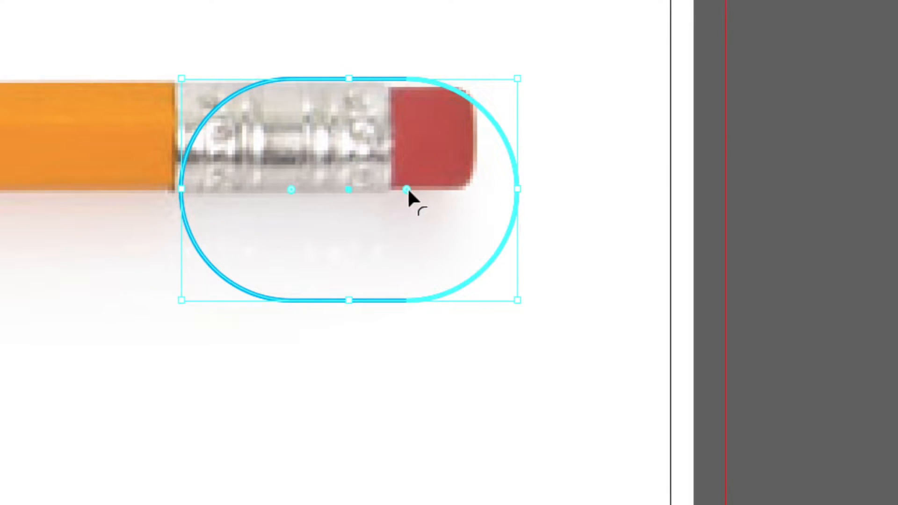
Step: Tighten the new rectangle's corner radii and fit its upper, lower and outer edges to the eraser
{"action": "left_click_drag", "start_coordinate": [407, 191], "coordinate": [499, 92]}
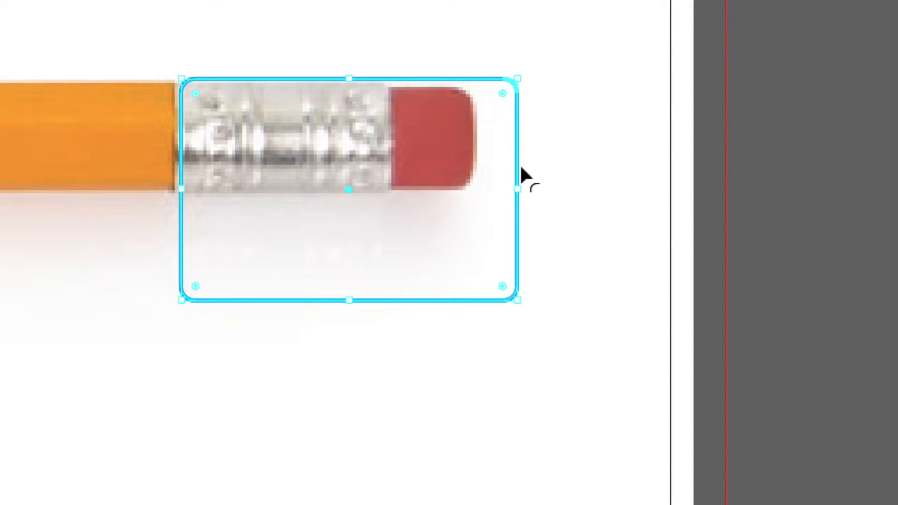
{"action": "mouse_move", "coordinate": [351, 80]}
{"action": "left_mouse_down"}
{"action": "mouse_move", "coordinate": [356, 106]}
{"action": "mouse_move", "coordinate": [361, 88]}
{"action": "left_mouse_up"}
{"action": "left_click_drag", "start_coordinate": [352, 301], "coordinate": [390, 189]}
{"action": "left_click_drag", "start_coordinate": [524, 138], "coordinate": [475, 139]}
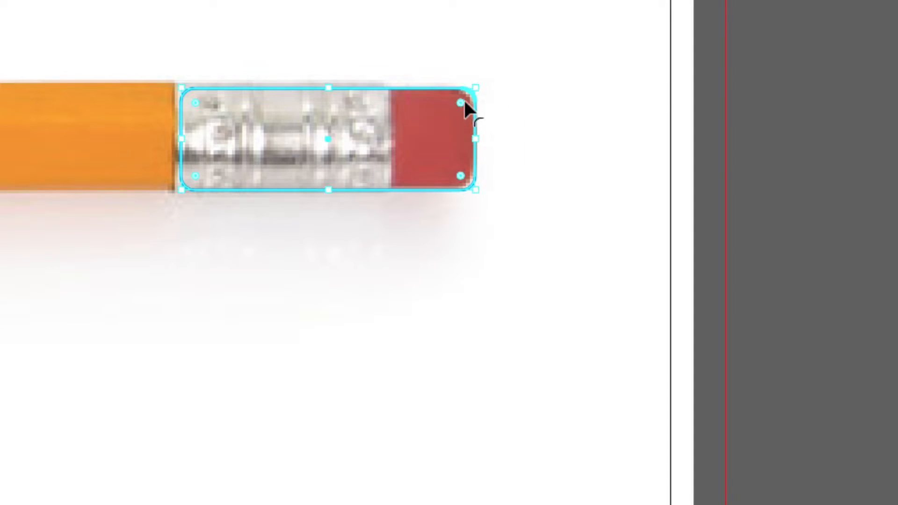
Step: Increase the corner radius of the rounded rectangle over the metal band and eraser, and deselect it
{"action": "left_click_drag", "start_coordinate": [461, 102], "coordinate": [446, 107]}
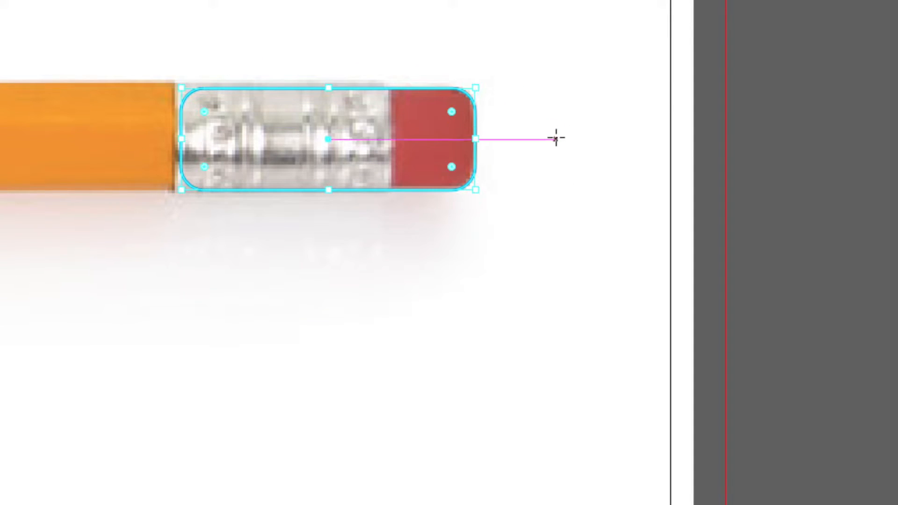
{"action": "scroll", "coordinate": [560, 201], "scroll_direction": "down", "scroll_amount": 1}
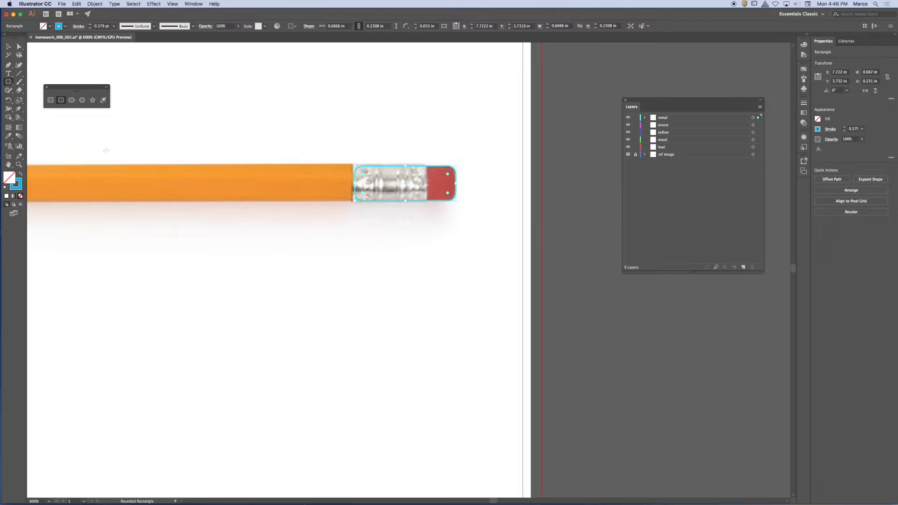
{"action": "left_click", "coordinate": [8, 47]}
{"action": "left_click", "coordinate": [586, 140]}
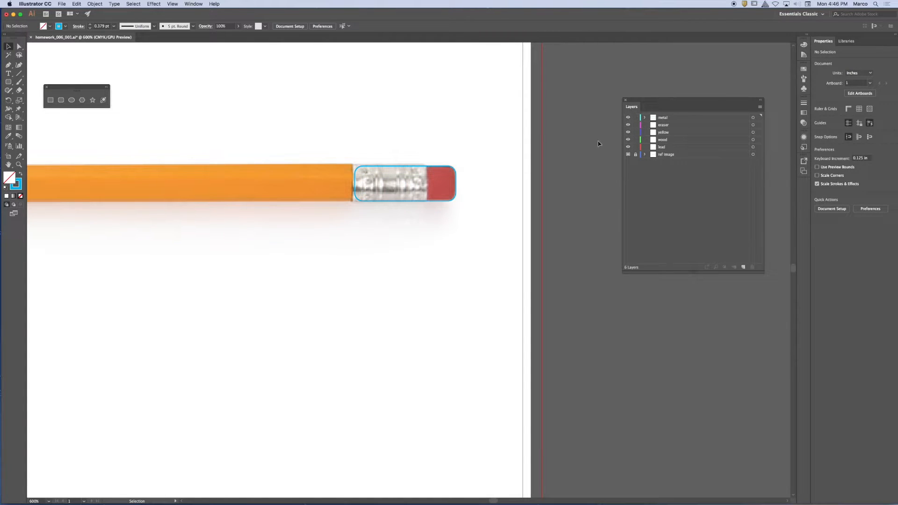
Step: Select the rounded rectangle and transfer it from the metal layer to the eraser layer
{"action": "left_click", "coordinate": [456, 175]}
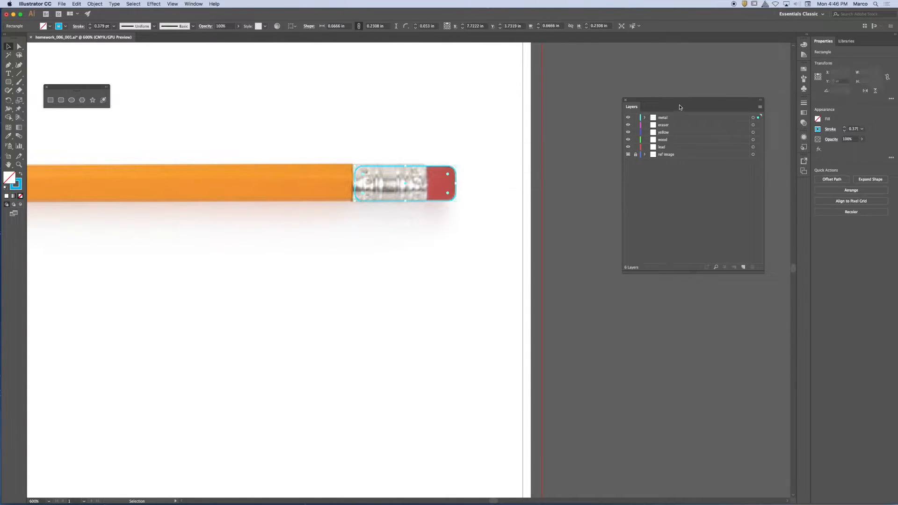
{"action": "left_click_drag", "start_coordinate": [679, 100], "coordinate": [544, 114]}
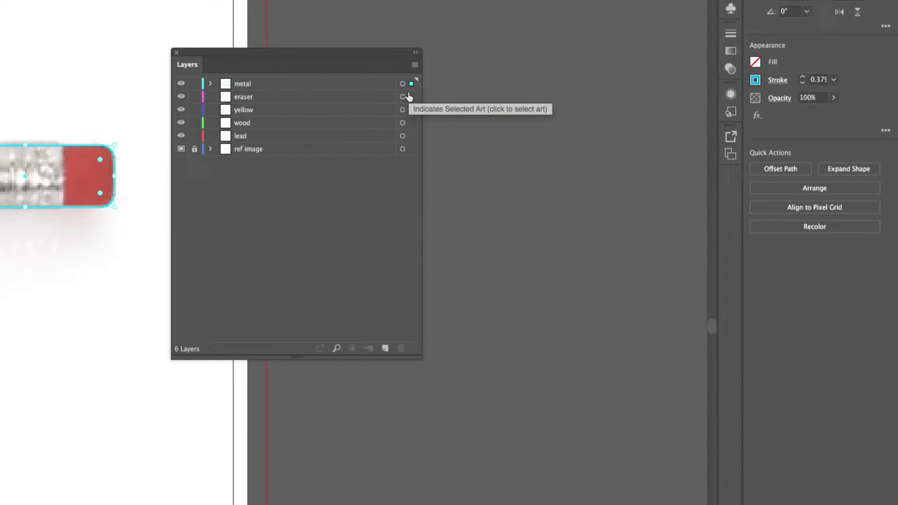
{"action": "left_click", "coordinate": [412, 96], "text": "shift"}
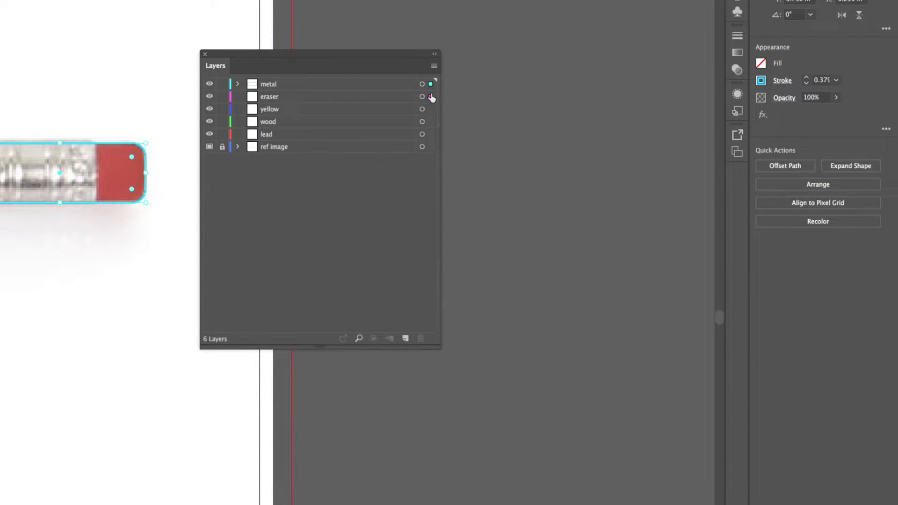
{"action": "left_click_drag", "start_coordinate": [431, 97], "coordinate": [430, 97]}
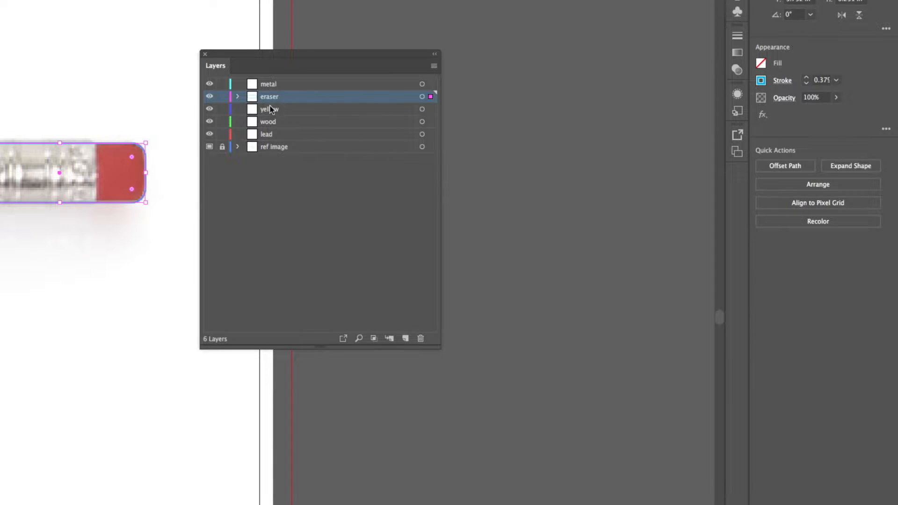
{"action": "mouse_move", "coordinate": [430, 97]}
{"action": "left_mouse_down"}
{"action": "mouse_move", "coordinate": [430, 137]}
{"action": "mouse_move", "coordinate": [431, 104]}
{"action": "left_mouse_up"}
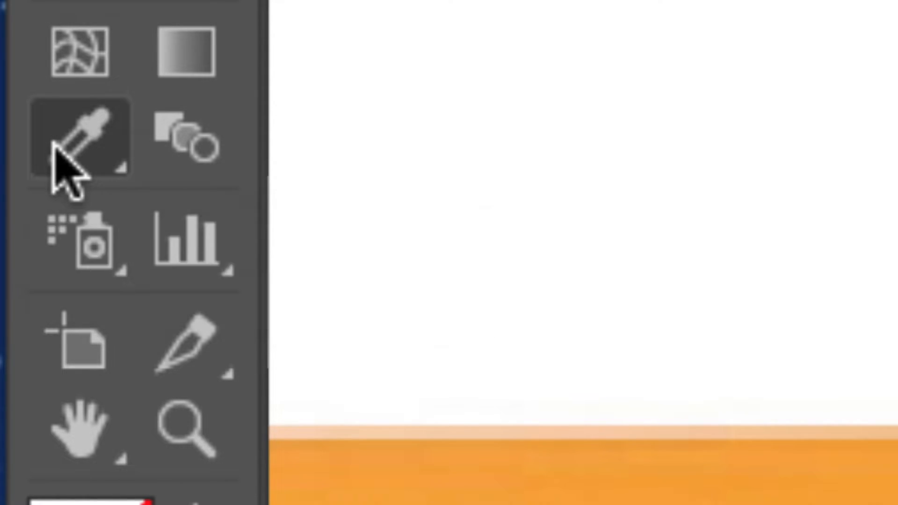
Step: Sample the reference eraser's red onto the selected rounded rectangle with the Eyedropper, and undo it
{"action": "left_click", "coordinate": [53, 144]}
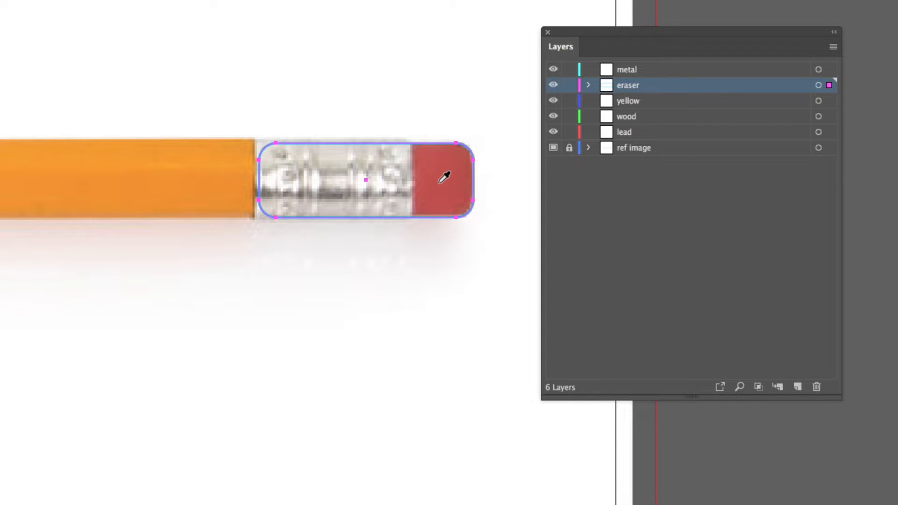
{"action": "left_click", "coordinate": [440, 185]}
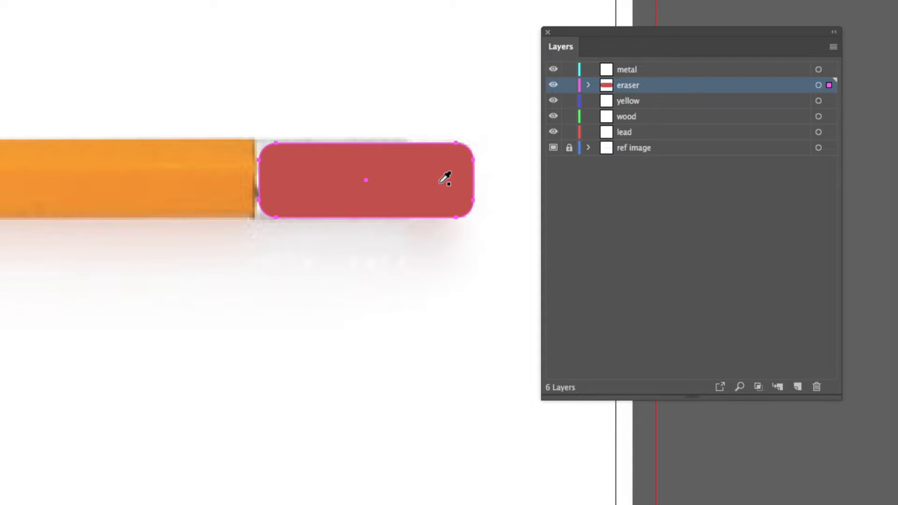
{"action": "key", "text": "super+z"}
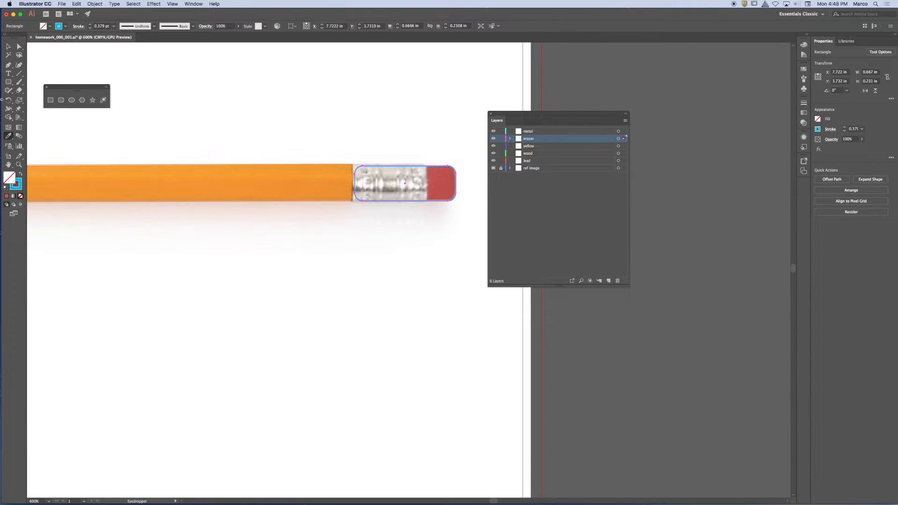
Step: Deselect the rounded rectangle and try to sample the eraser's red with the Eyedropper while nothing is selected
{"action": "left_click", "coordinate": [8, 47]}
{"action": "left_click", "coordinate": [269, 138]}
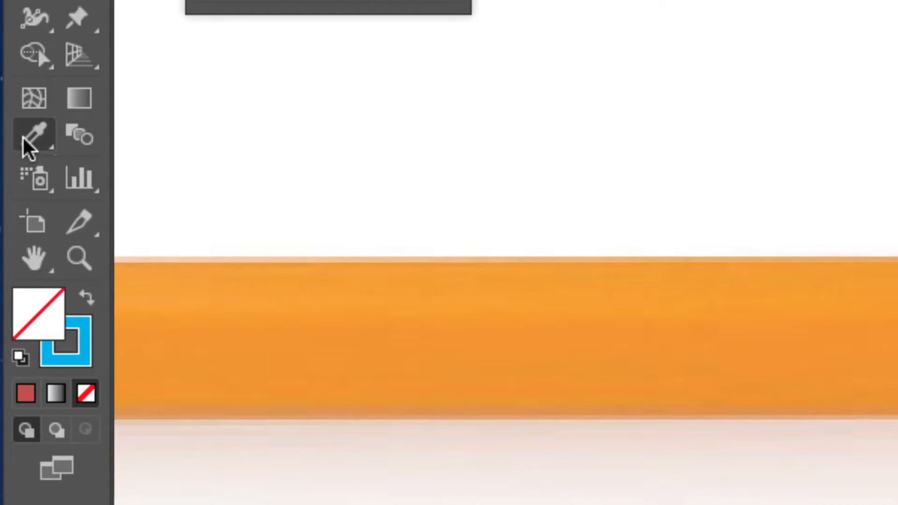
{"action": "left_click", "coordinate": [7, 136]}
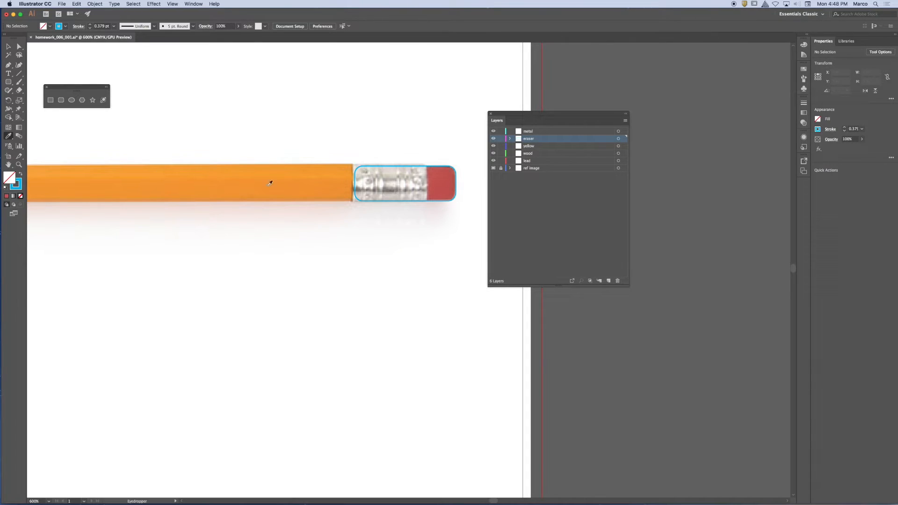
{"action": "left_click", "coordinate": [443, 180]}
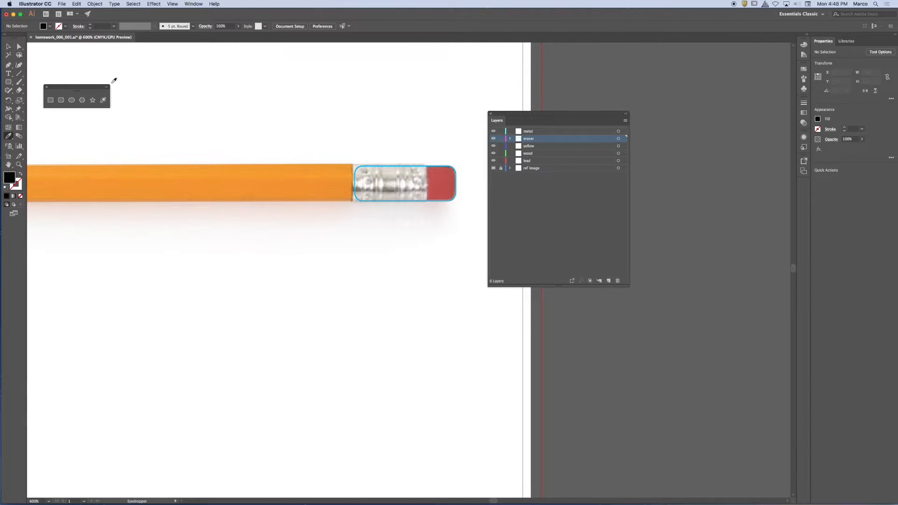
Step: Reselect the rounded rectangle, apply the eraser's red to it with the Eyedropper, and undo the fill
{"action": "left_click", "coordinate": [8, 46]}
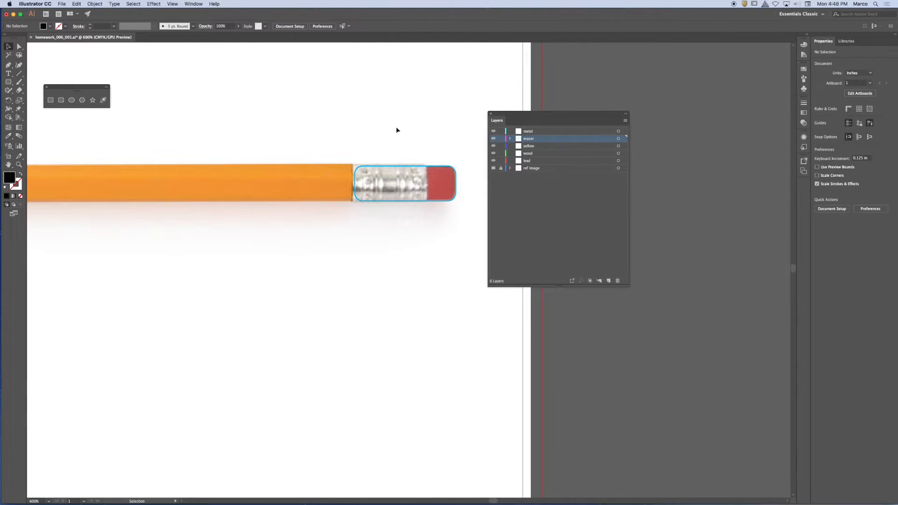
{"action": "left_click", "coordinate": [423, 167]}
{"action": "left_click", "coordinate": [8, 136]}
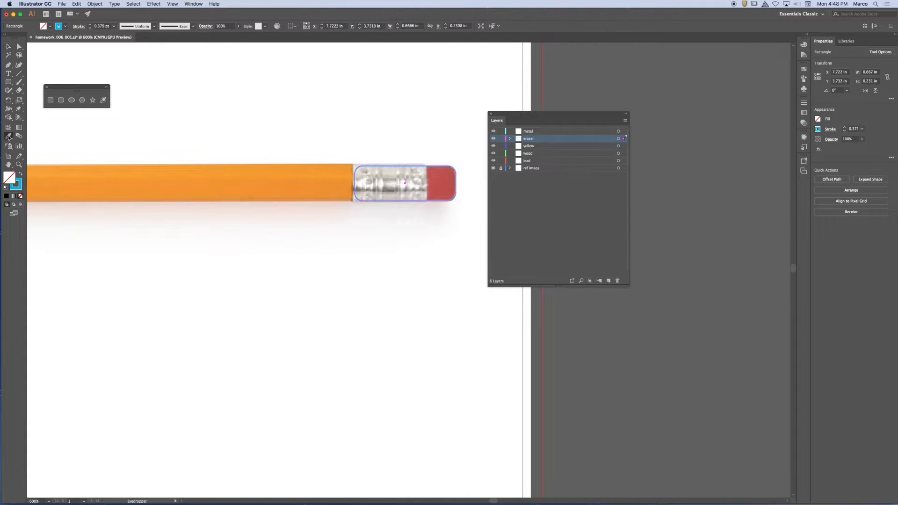
{"action": "left_click", "coordinate": [445, 180]}
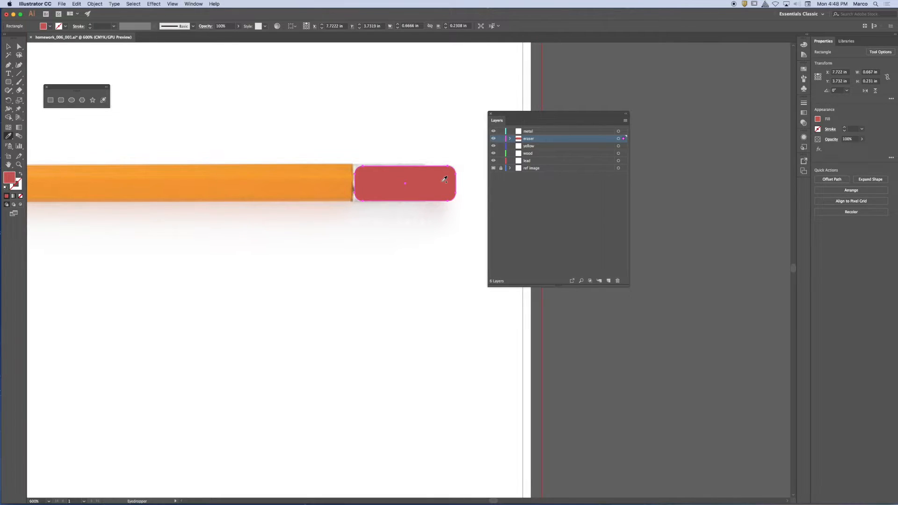
{"action": "left_click", "coordinate": [444, 179]}
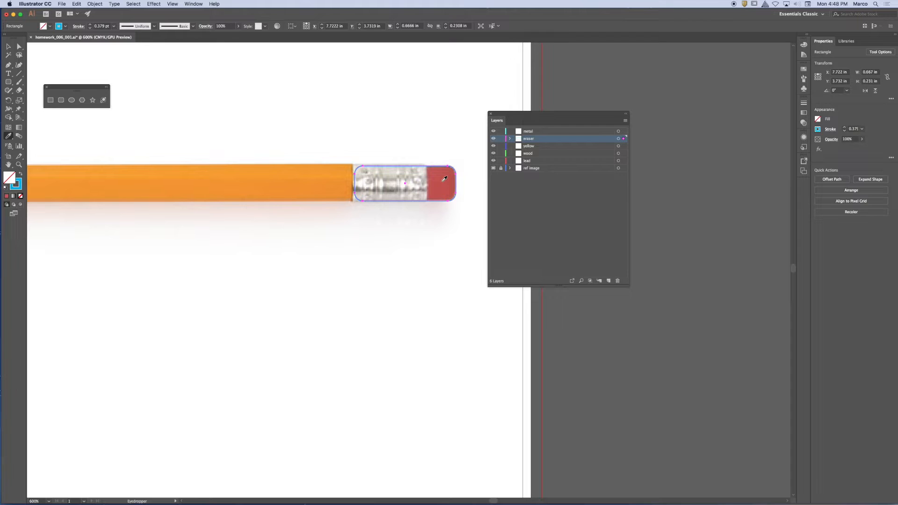
Step: Replace the outlined rectangle with a new rounded rectangle about 1.16 by 0.91 in on the eraser layer, and tighten its corner radii
{"action": "key", "text": "super+shift+a"}
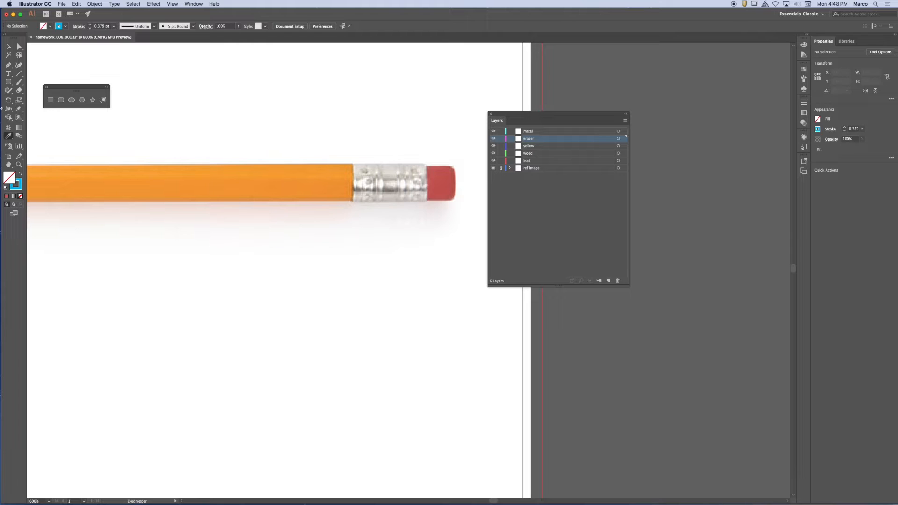
{"action": "left_click", "coordinate": [60, 100]}
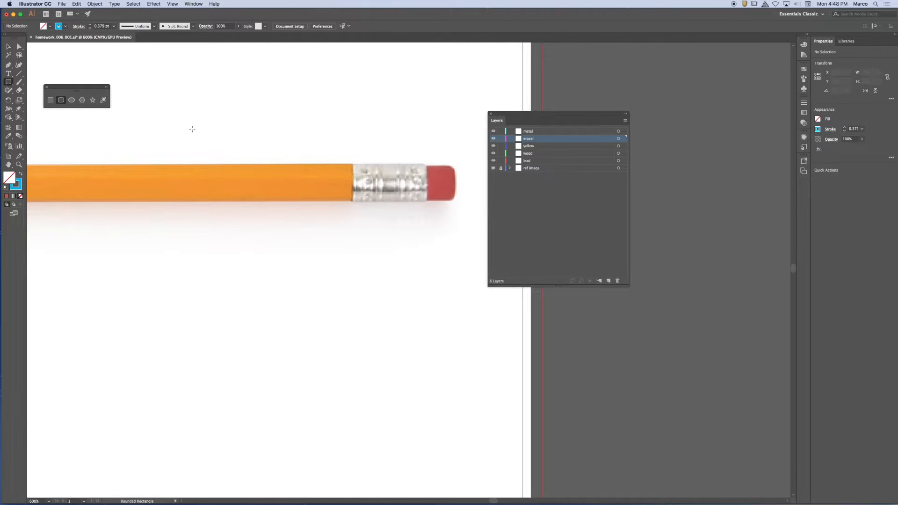
{"action": "mouse_move", "coordinate": [274, 103]}
{"action": "left_mouse_down"}
{"action": "mouse_move", "coordinate": [296, 136]}
{"action": "mouse_move", "coordinate": [450, 240]}
{"action": "left_mouse_up"}
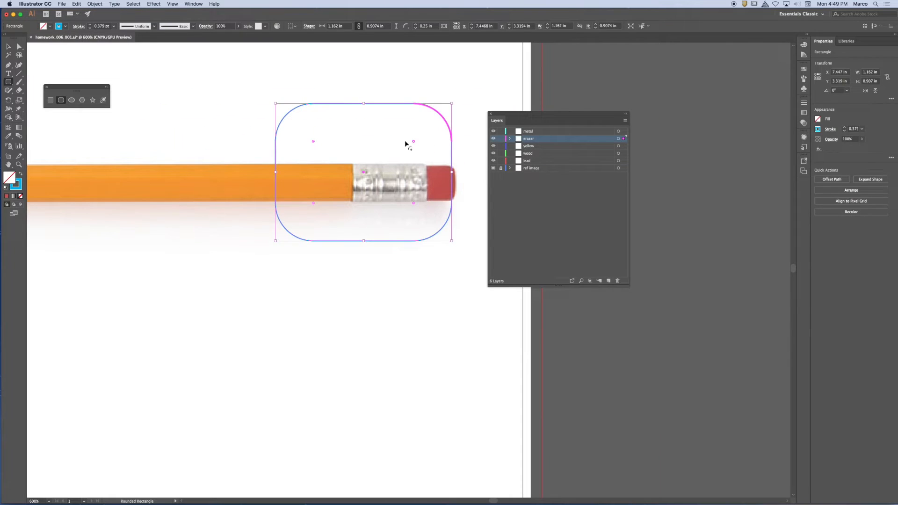
{"action": "mouse_move", "coordinate": [413, 141]}
{"action": "left_mouse_down"}
{"action": "mouse_move", "coordinate": [442, 117]}
{"action": "mouse_move", "coordinate": [425, 129]}
{"action": "left_mouse_up"}
{"action": "left_click_drag", "start_coordinate": [429, 123], "coordinate": [442, 114]}
{"action": "left_click_drag", "start_coordinate": [413, 203], "coordinate": [443, 231]}
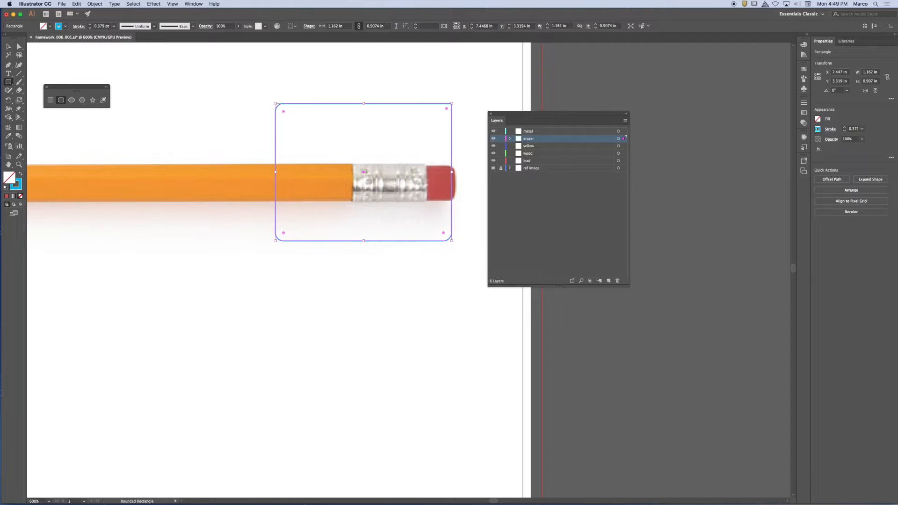
Step: Fit the new rectangle's upper, lower and outer edges to the eraser, about 1.19 by 0.22 in, and deselect it
{"action": "left_click", "coordinate": [8, 46]}
{"action": "left_click", "coordinate": [265, 84]}
{"action": "left_click_drag", "start_coordinate": [312, 92], "coordinate": [375, 154]}
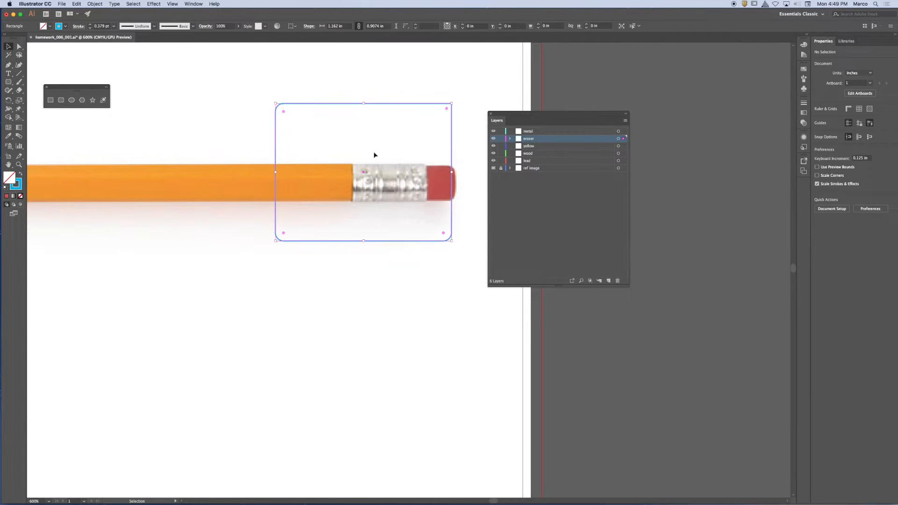
{"action": "left_click_drag", "start_coordinate": [448, 110], "coordinate": [443, 116]}
{"action": "left_click_drag", "start_coordinate": [363, 103], "coordinate": [364, 166]}
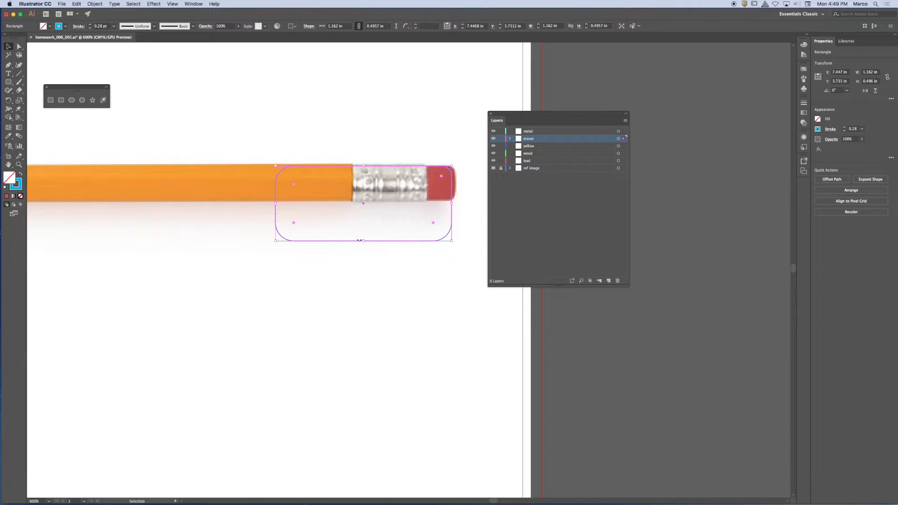
{"action": "left_click_drag", "start_coordinate": [365, 241], "coordinate": [373, 199]}
{"action": "mouse_move", "coordinate": [434, 187]}
{"action": "left_mouse_down"}
{"action": "mouse_move", "coordinate": [460, 198]}
{"action": "mouse_move", "coordinate": [457, 184]}
{"action": "left_mouse_up"}
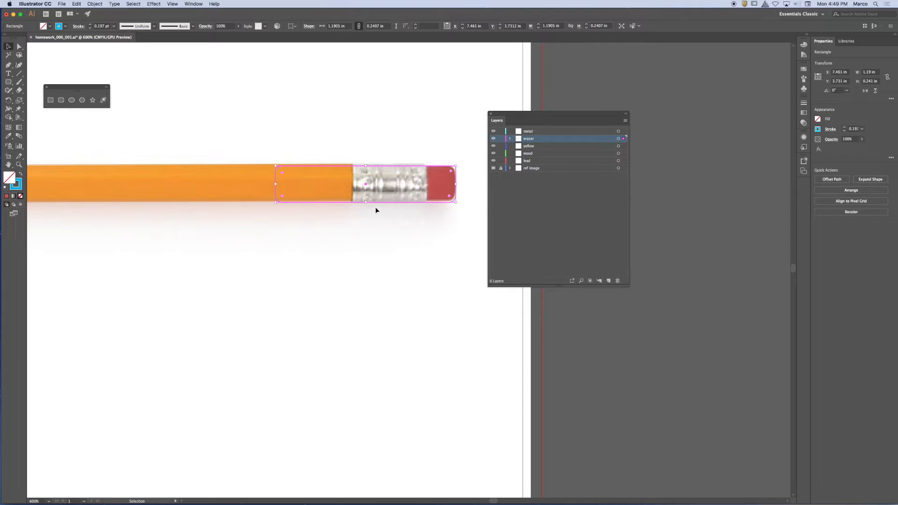
{"action": "left_click", "coordinate": [365, 202]}
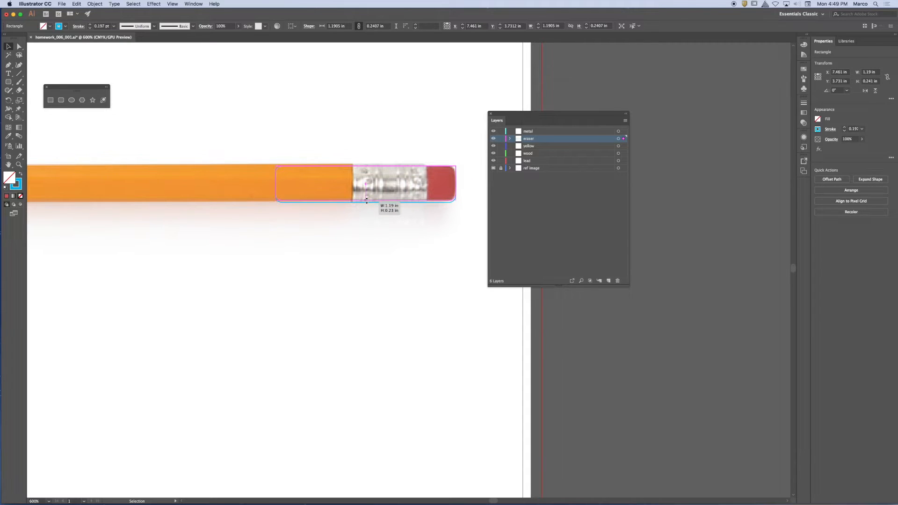
{"action": "left_click", "coordinate": [390, 222]}
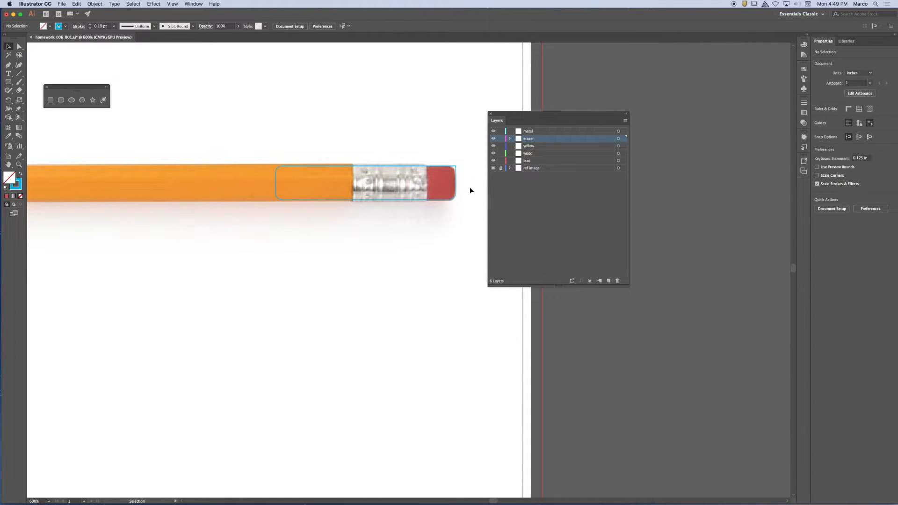
Step: Fill the fitted rounded rectangle with the reference eraser's red using the Eyedropper
{"action": "left_click", "coordinate": [449, 196]}
{"action": "left_click", "coordinate": [7, 136]}
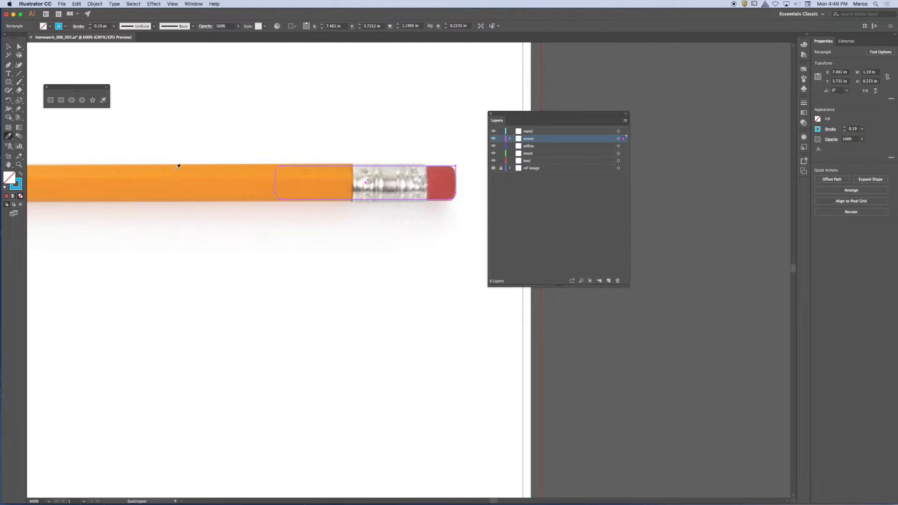
{"action": "left_click", "coordinate": [448, 181]}
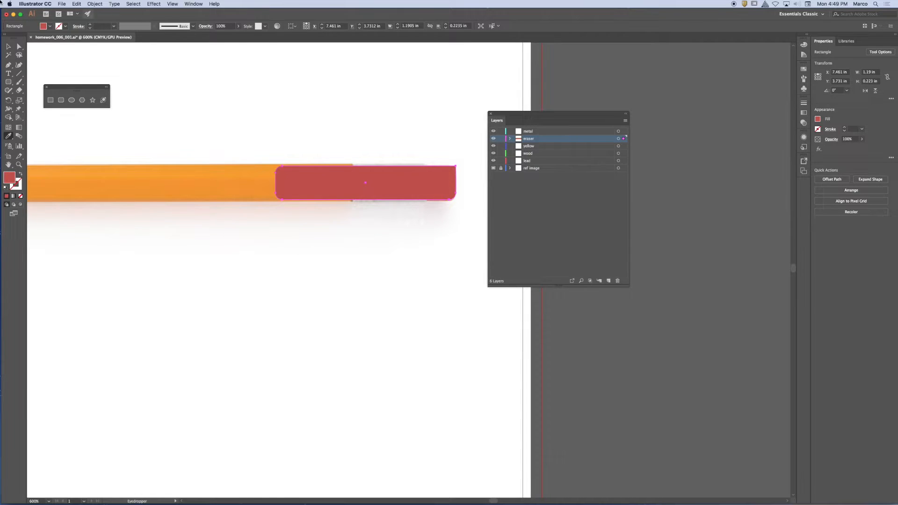
Step: Round only the red rectangle's upper outer corner to about 0.06 in with Direct Selection, and deselect it
{"action": "key", "text": "a"}
{"action": "left_click_drag", "start_coordinate": [450, 171], "coordinate": [450, 174]}
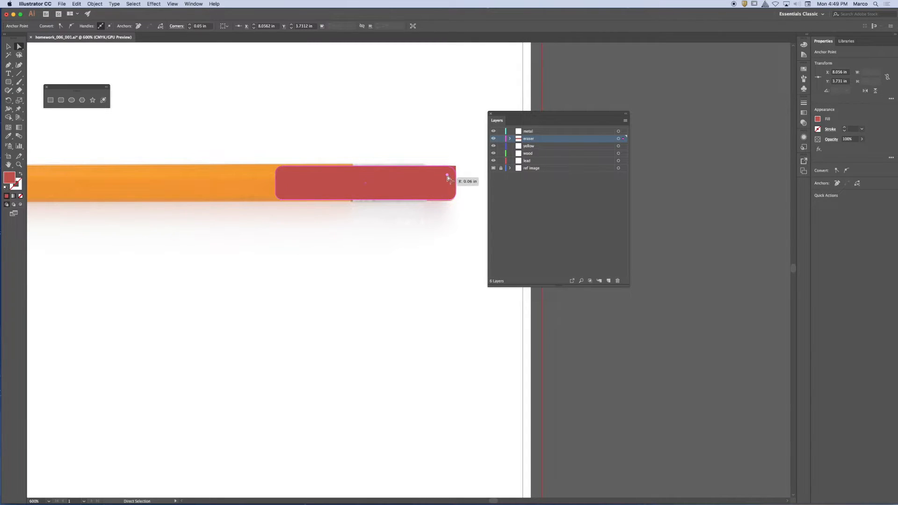
{"action": "left_click", "coordinate": [449, 177]}
{"action": "left_click", "coordinate": [9, 46]}
{"action": "left_click", "coordinate": [301, 112]}
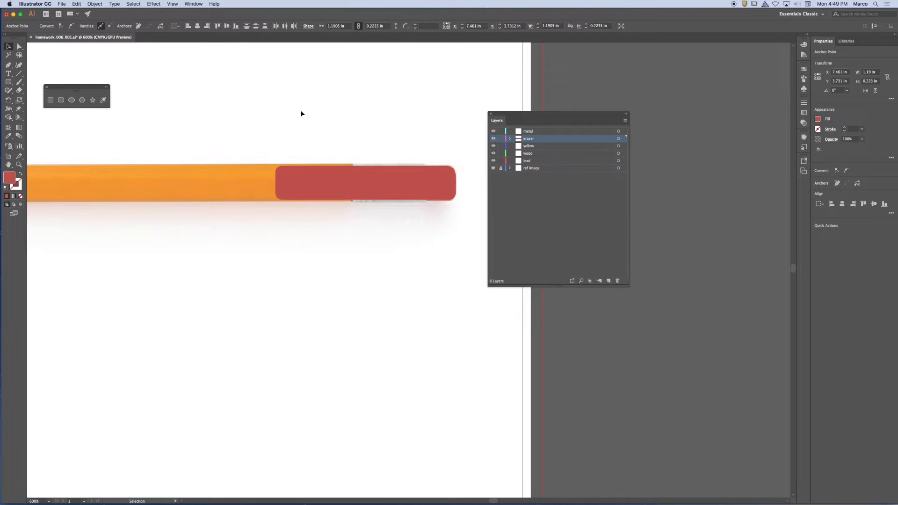
Step: Hide and show the eraser layer repeatedly to compare the red shape with the eraser in the reference image
{"action": "left_click", "coordinate": [321, 188]}
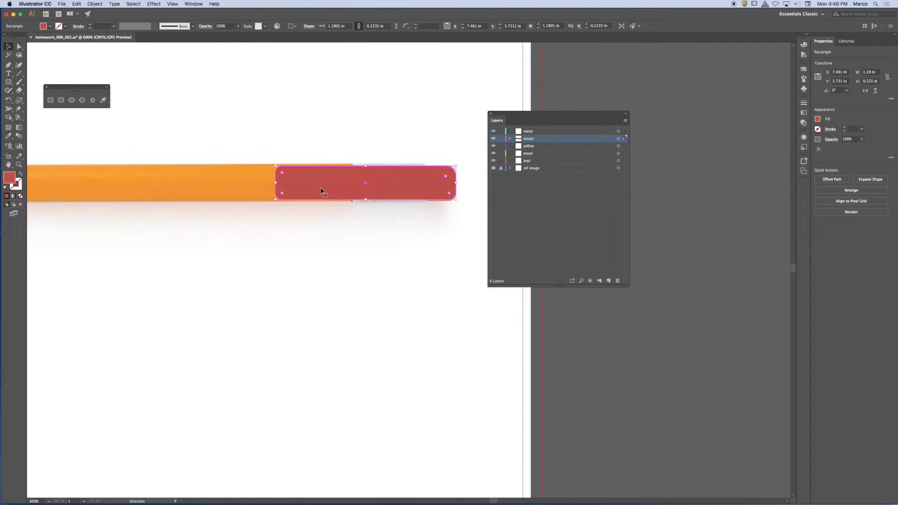
{"action": "left_click", "coordinate": [493, 139]}
{"action": "left_click", "coordinate": [493, 139]}
{"action": "left_click", "coordinate": [493, 140]}
{"action": "left_click", "coordinate": [494, 139]}
{"action": "left_click", "coordinate": [493, 140]}
{"action": "left_click", "coordinate": [493, 140]}
{"action": "left_click", "coordinate": [493, 140]}
{"action": "left_click", "coordinate": [494, 139]}
{"action": "left_click", "coordinate": [493, 140]}
{"action": "left_click", "coordinate": [493, 139]}
{"action": "left_click", "coordinate": [493, 139]}
{"action": "left_click", "coordinate": [494, 139]}
{"action": "left_click", "coordinate": [493, 140]}
{"action": "left_click", "coordinate": [493, 139]}
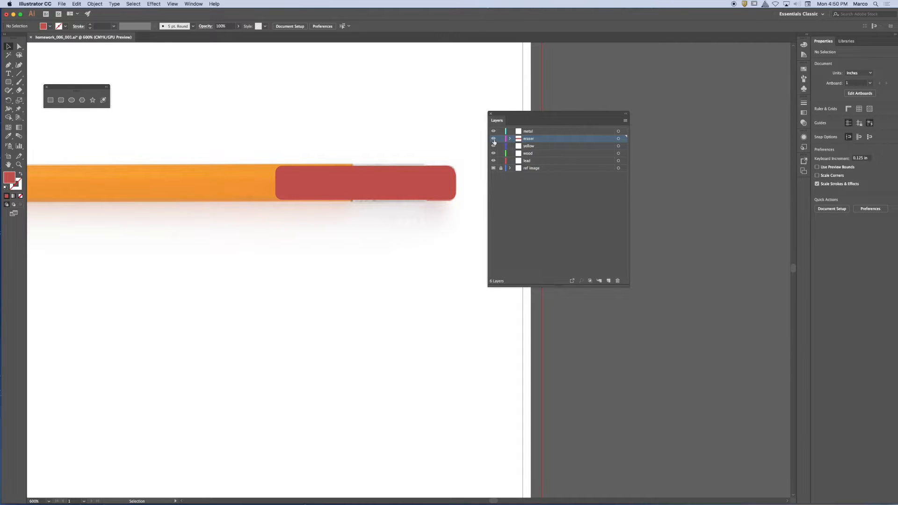
{"action": "left_click", "coordinate": [493, 140]}
{"action": "left_click", "coordinate": [494, 139]}
{"action": "left_click", "coordinate": [494, 139]}
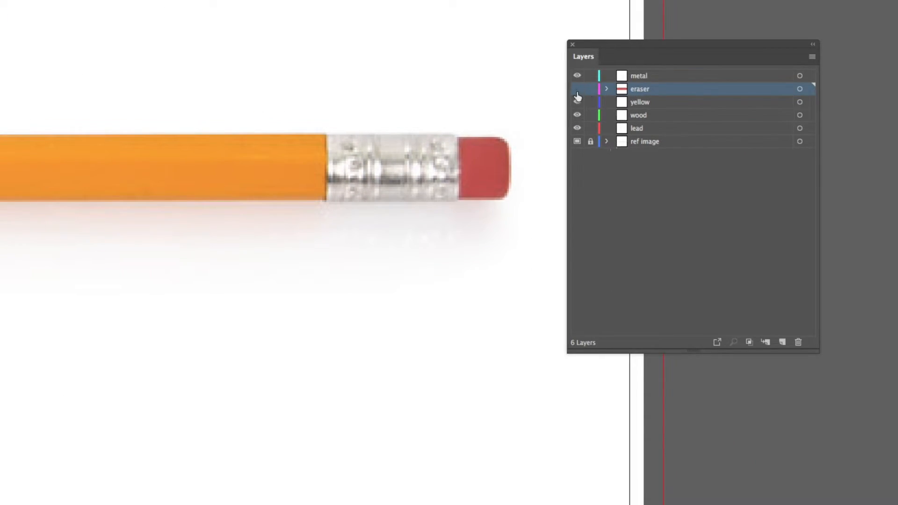
{"action": "left_click", "coordinate": [577, 90]}
{"action": "left_click", "coordinate": [576, 90]}
{"action": "left_click", "coordinate": [576, 90]}
{"action": "left_click", "coordinate": [575, 89]}
{"action": "left_click", "coordinate": [576, 90]}
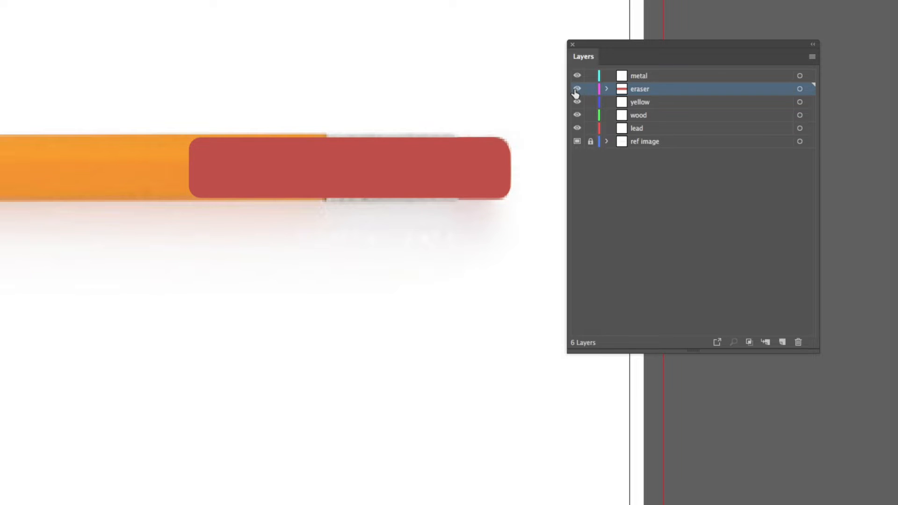
{"action": "left_click", "coordinate": [576, 89]}
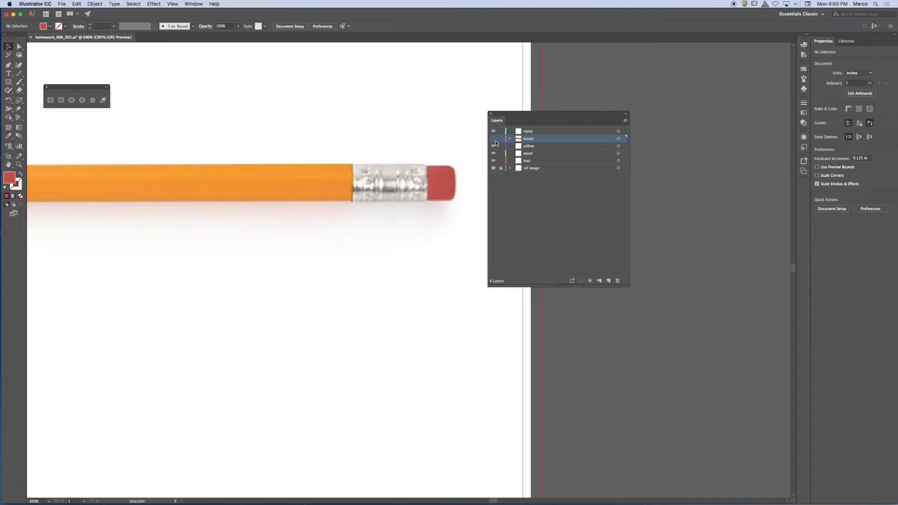
Step: Make the eraser layer visible, select its red rectangle and lock the layer
{"action": "left_click", "coordinate": [493, 139]}
{"action": "left_click", "coordinate": [449, 192]}
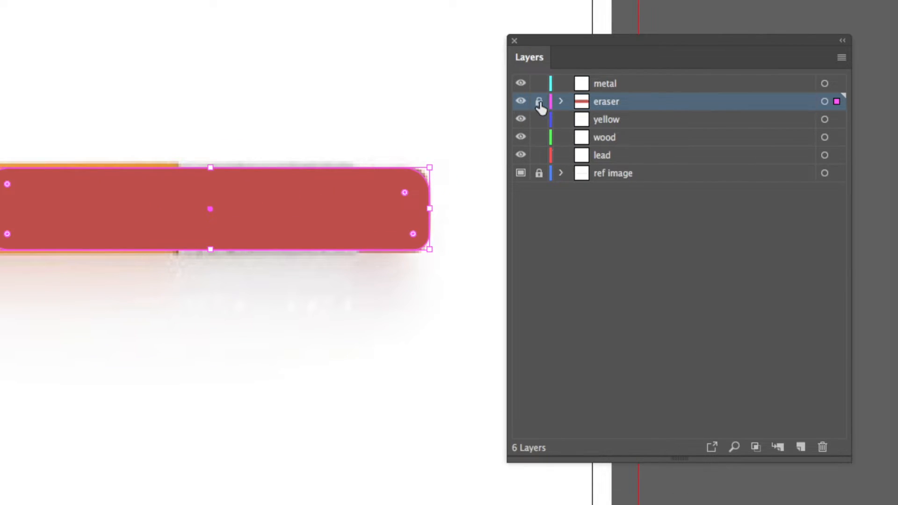
{"action": "left_click", "coordinate": [500, 139]}
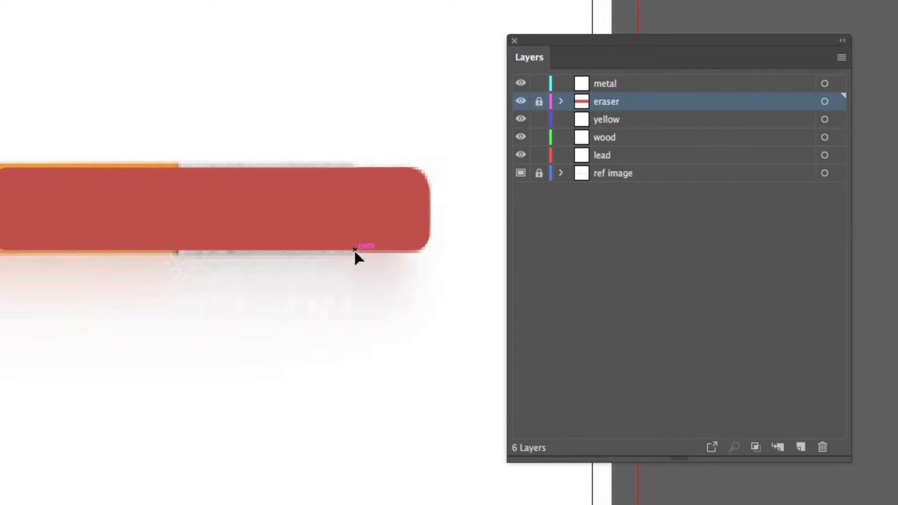
Step: Toggle the eraser layer's visibility to compare its shape with the reference, leaving the layer hidden
{"action": "left_click", "coordinate": [518, 102]}
{"action": "left_click", "coordinate": [518, 103]}
{"action": "left_click", "coordinate": [518, 104]}
{"action": "left_click", "coordinate": [517, 103]}
{"action": "left_click", "coordinate": [518, 103]}
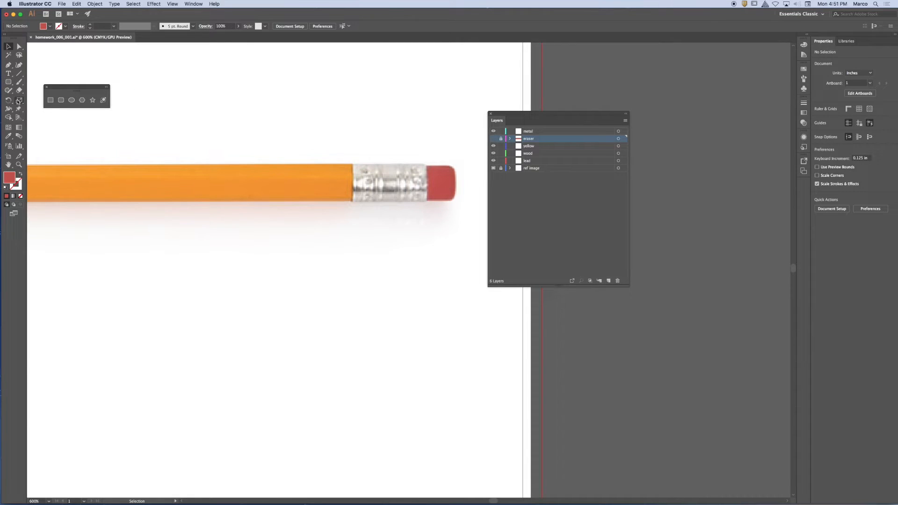
Step: On the metal layer, draw a rectangle about 0.49 × 0.26 in around the metal ferrule, with a red 1 pt stroke and no fill
{"action": "left_click", "coordinate": [48, 100]}
{"action": "left_click", "coordinate": [545, 132]}
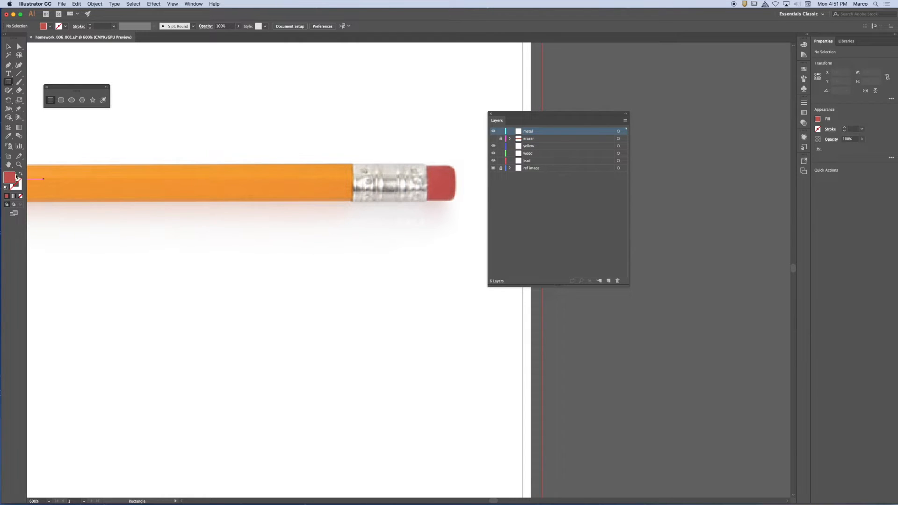
{"action": "left_click", "coordinate": [60, 27]}
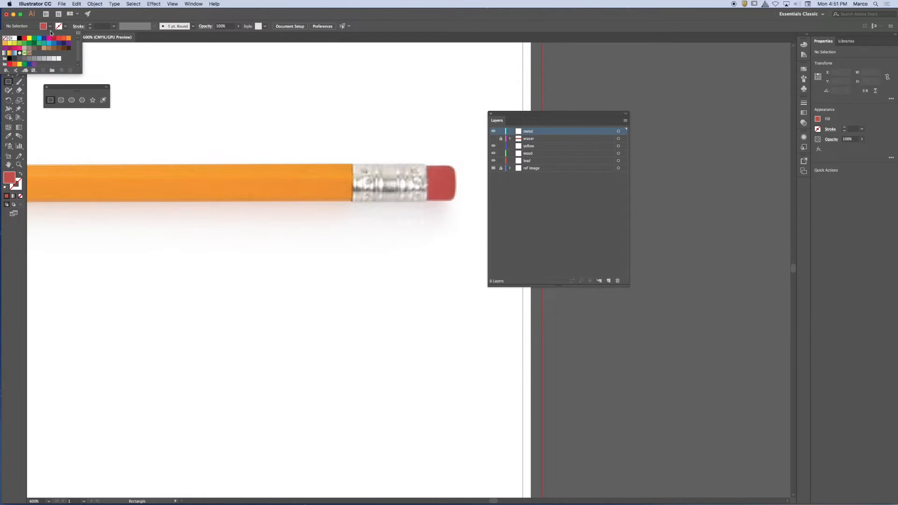
{"action": "left_click", "coordinate": [25, 40]}
{"action": "left_click", "coordinate": [49, 26]}
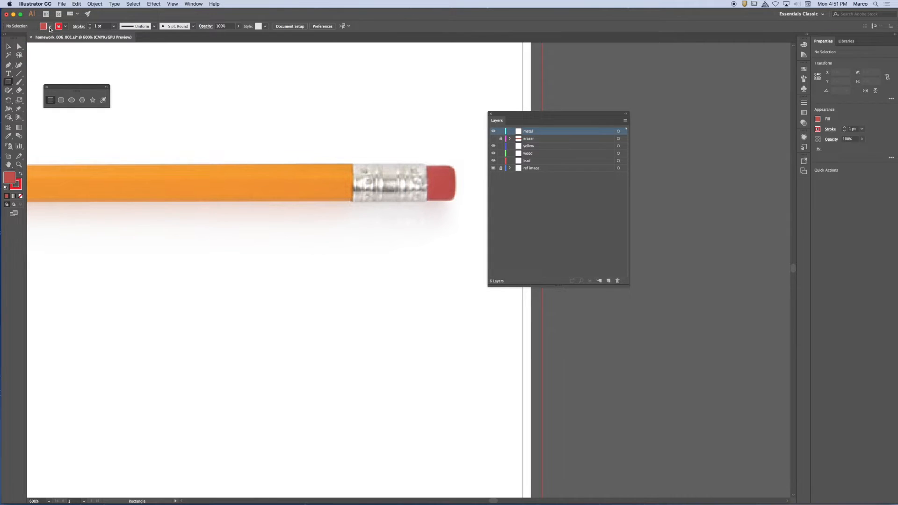
{"action": "left_click", "coordinate": [48, 26]}
{"action": "left_click", "coordinate": [4, 38]}
{"action": "left_click_drag", "start_coordinate": [353, 162], "coordinate": [427, 203]}
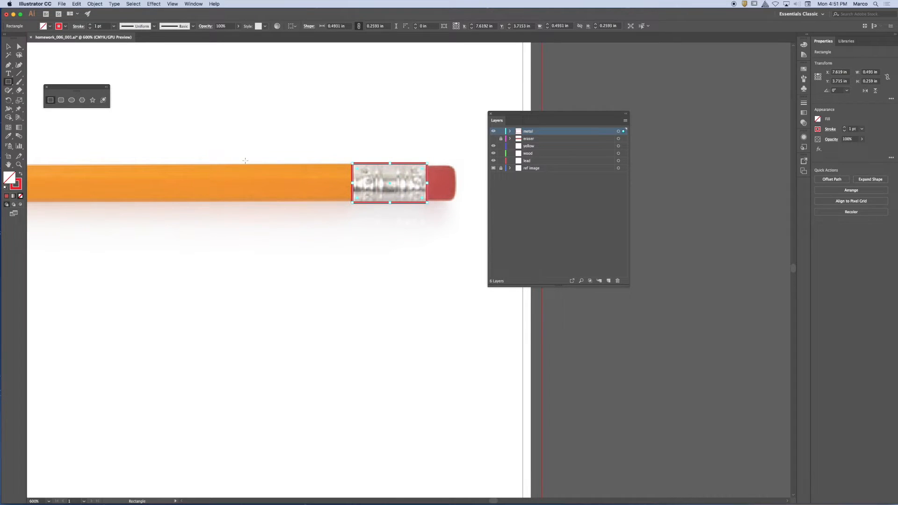
Step: Fill the ferrule rectangle with the reference metal's light grey using the Eyedropper, and deselect it
{"action": "key", "text": "i"}
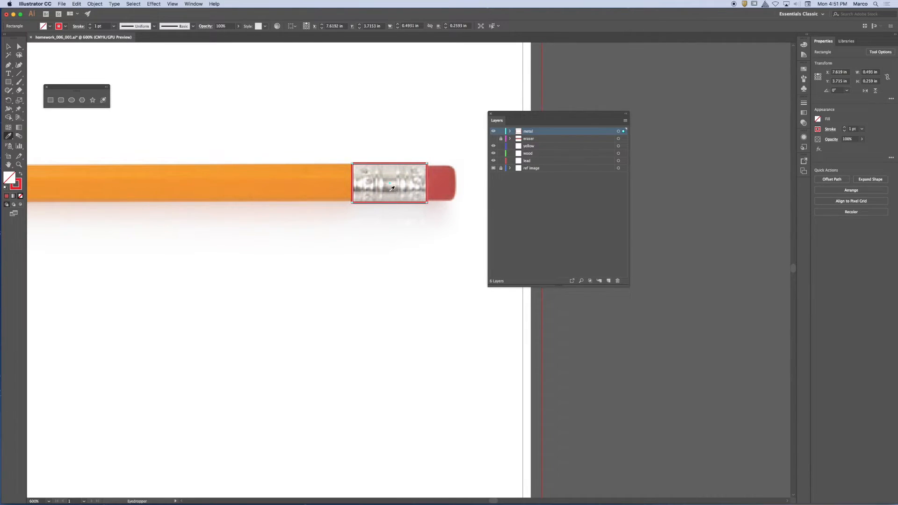
{"action": "left_click", "coordinate": [387, 178]}
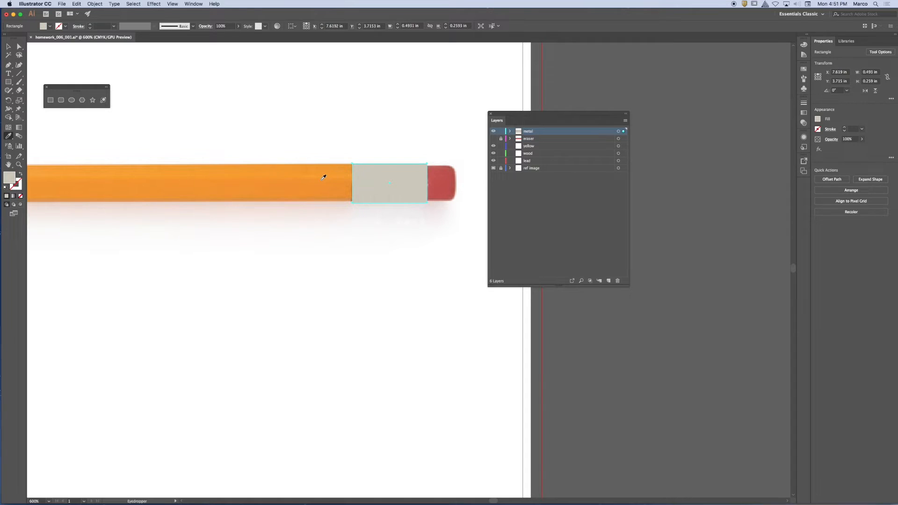
{"action": "left_click", "coordinate": [8, 47]}
{"action": "left_click", "coordinate": [427, 136]}
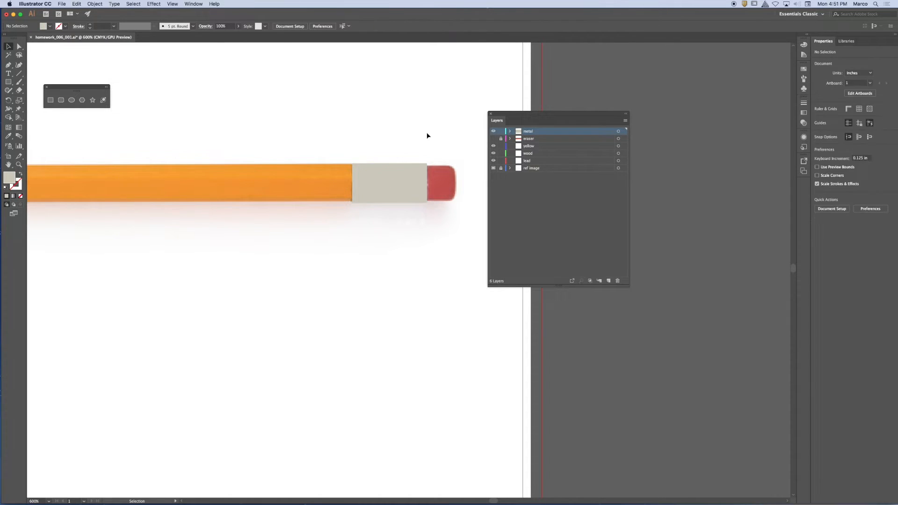
Step: Hide the reference image and toggle the metal layer repeatedly to examine the grey rectangle on its own
{"action": "left_click", "coordinate": [493, 167]}
{"action": "left_click", "coordinate": [493, 132]}
{"action": "left_click", "coordinate": [492, 132]}
{"action": "left_click", "coordinate": [492, 132]}
{"action": "left_click", "coordinate": [493, 131]}
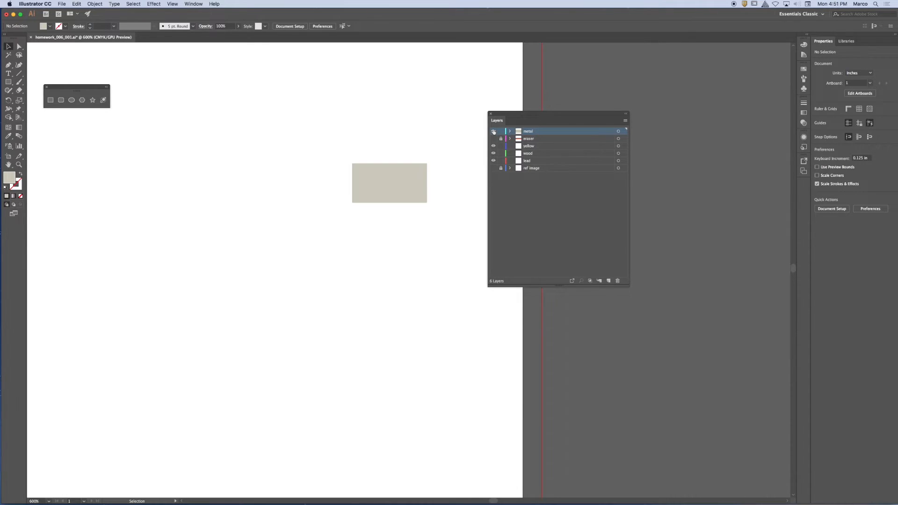
{"action": "left_click", "coordinate": [493, 131]}
{"action": "left_click", "coordinate": [493, 131]}
{"action": "left_click", "coordinate": [494, 131]}
{"action": "left_click", "coordinate": [493, 131]}
Step: Show the eraser layer and toggle the metal and eraser layers to examine how the grey rectangle overlaps the red shape
{"action": "left_click", "coordinate": [493, 138]}
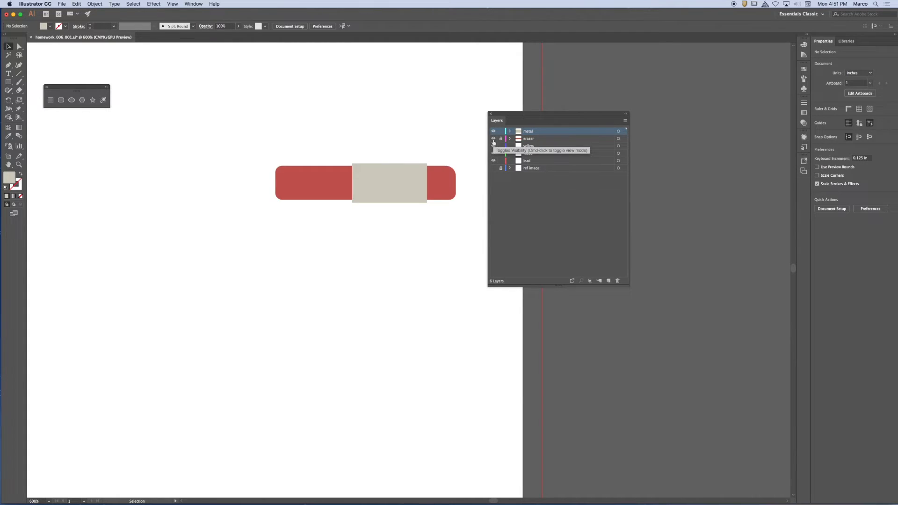
{"action": "left_click", "coordinate": [493, 132]}
{"action": "left_click", "coordinate": [493, 131]}
{"action": "left_click", "coordinate": [493, 131]}
{"action": "left_click", "coordinate": [494, 131]}
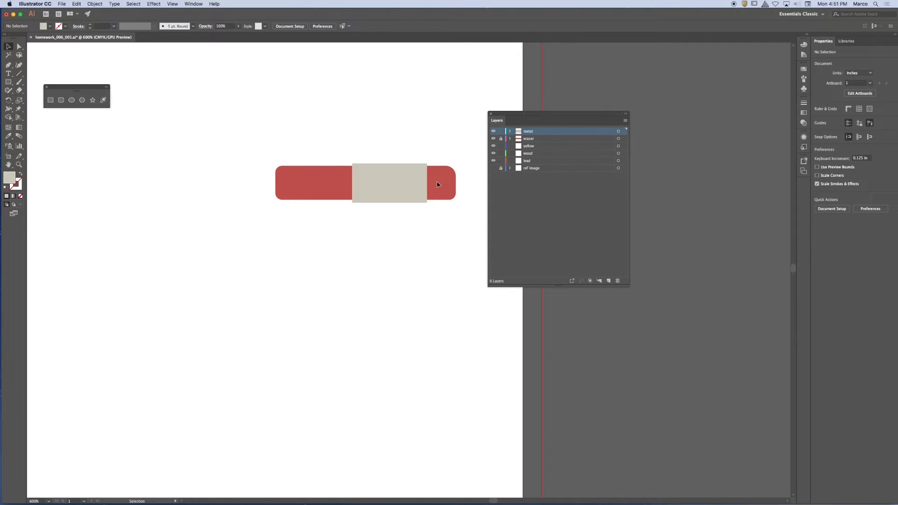
{"action": "left_click", "coordinate": [493, 139]}
{"action": "left_click", "coordinate": [493, 132]}
{"action": "left_click", "coordinate": [493, 131]}
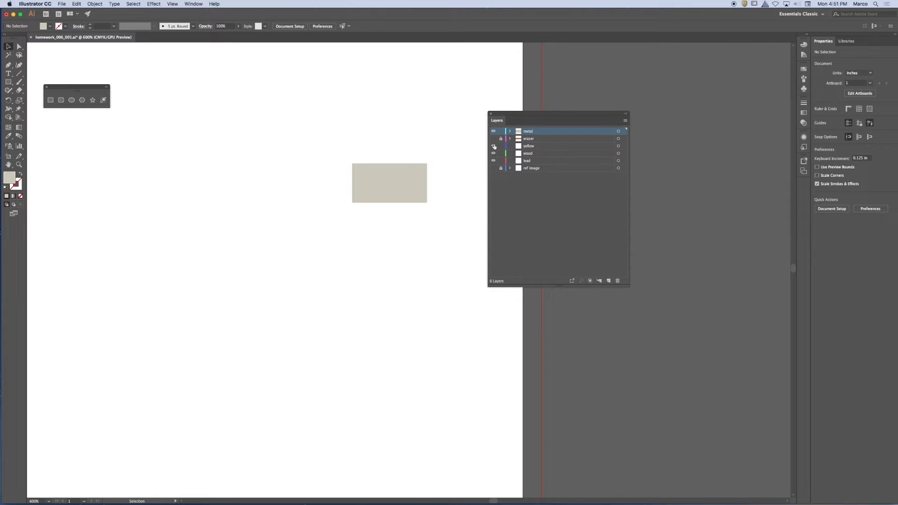
{"action": "left_click", "coordinate": [493, 138]}
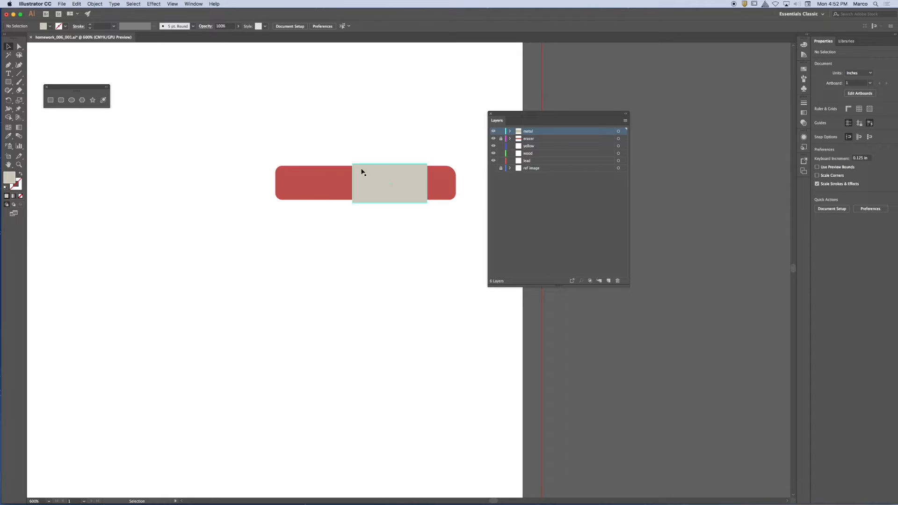
Step: Hide the metal and eraser layers and show the reference image again
{"action": "left_click", "coordinate": [493, 130]}
{"action": "left_click", "coordinate": [493, 138]}
{"action": "left_click", "coordinate": [493, 167]}
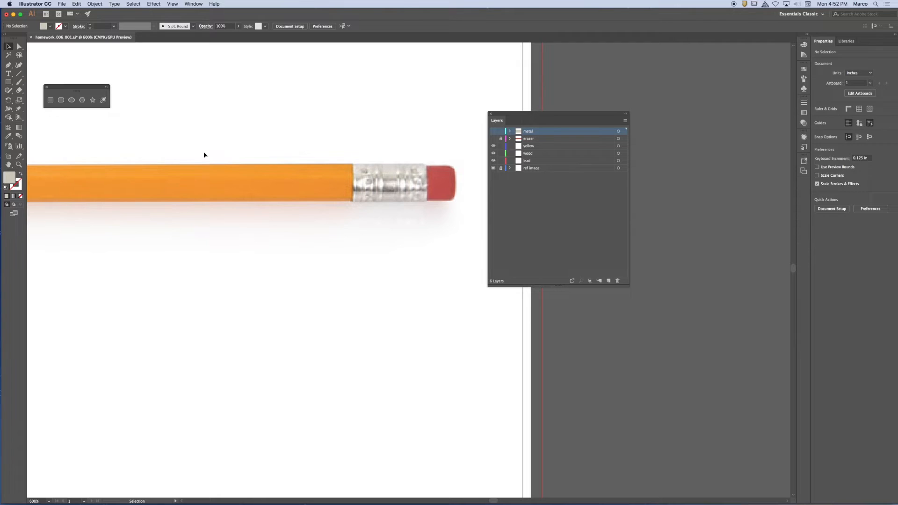
Step: On a new layer, draw a rectangle about 5.43 × 0.25 in over the pencil's orange body, from the wood to the metal
{"action": "key", "text": "super+minus"}
{"action": "key", "text": "super+minus"}
{"action": "left_click_drag", "start_coordinate": [240, 240], "coordinate": [384, 190]}
{"action": "left_click_drag", "start_coordinate": [567, 117], "coordinate": [690, 130]}
{"action": "key", "text": "m"}
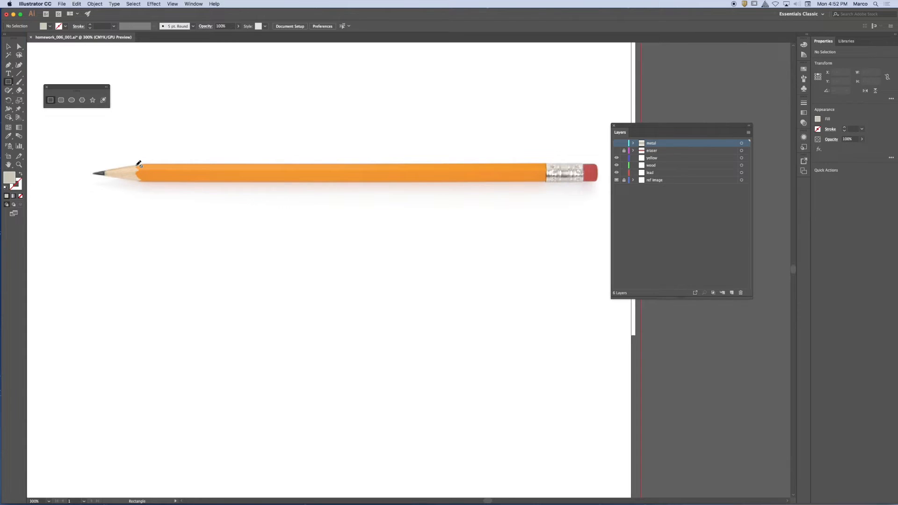
{"action": "left_click", "coordinate": [732, 292]}
{"action": "left_click_drag", "start_coordinate": [135, 163], "coordinate": [228, 191]}
{"action": "left_click_drag", "start_coordinate": [533, 192], "coordinate": [546, 181]}
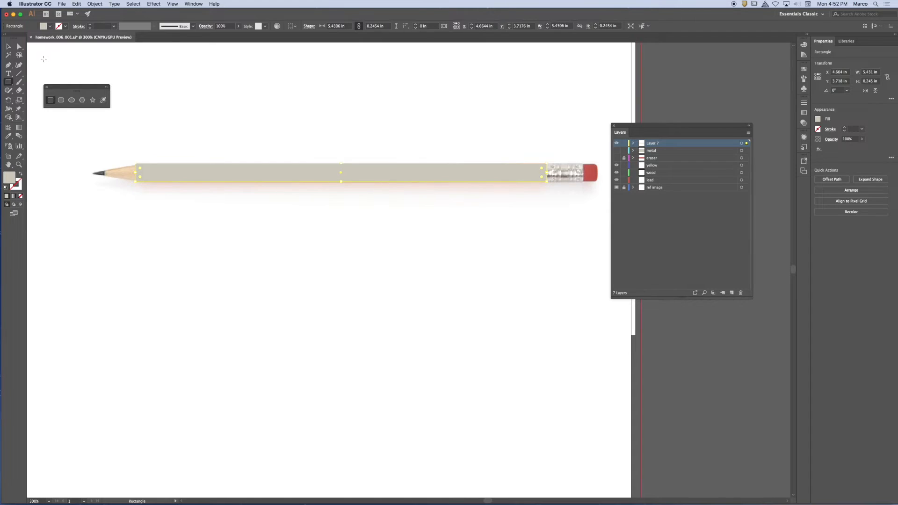
Step: Give the body rectangle a red 1 pt stroke and no fill, and leave it deselected
{"action": "left_click", "coordinate": [66, 26]}
{"action": "left_click", "coordinate": [24, 42]}
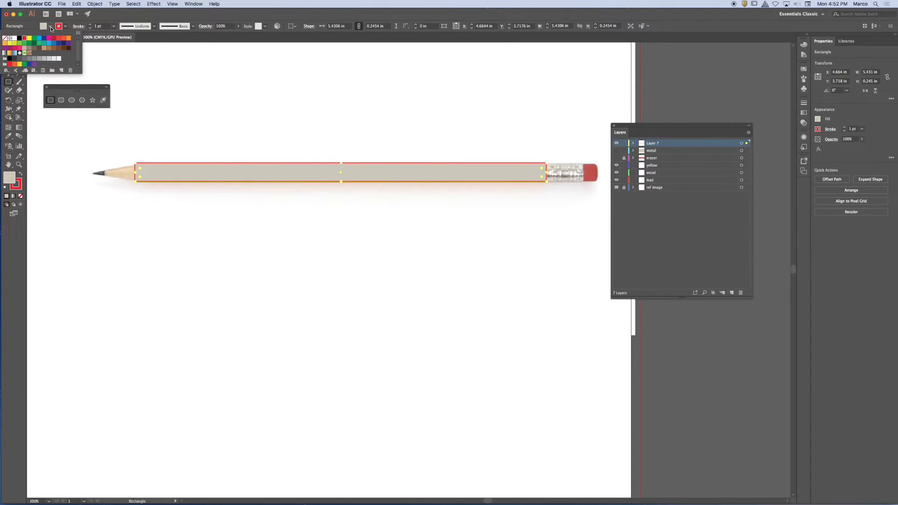
{"action": "left_click", "coordinate": [50, 26]}
{"action": "left_click", "coordinate": [9, 52]}
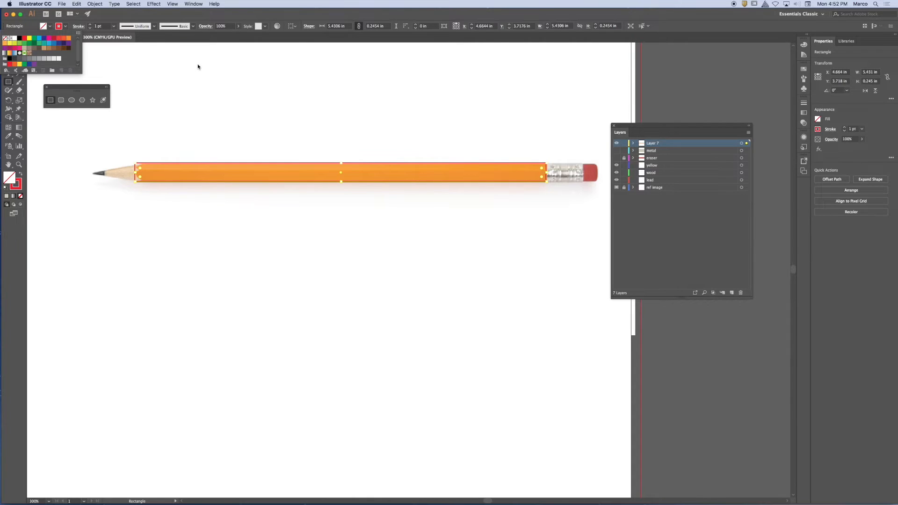
{"action": "left_click", "coordinate": [204, 13]}
{"action": "left_click", "coordinate": [9, 47]}
{"action": "left_click", "coordinate": [255, 155]}
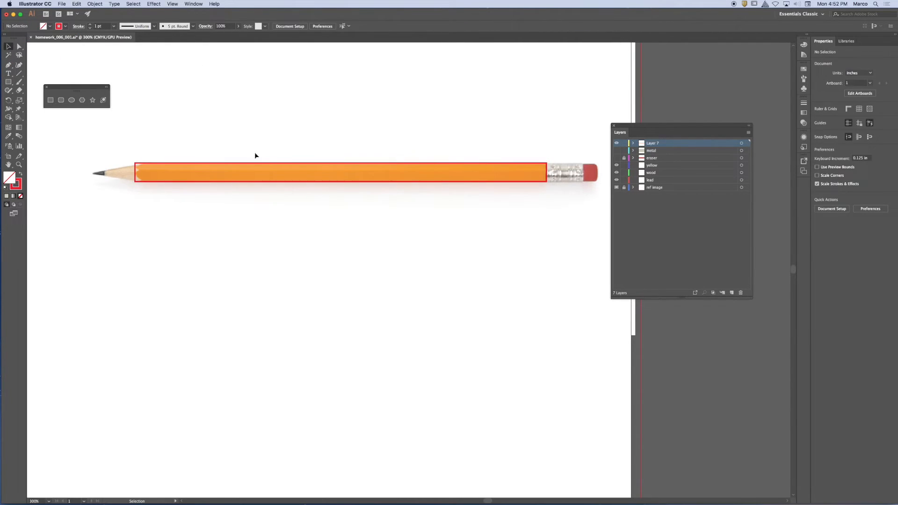
{"action": "left_click_drag", "start_coordinate": [213, 152], "coordinate": [262, 221]}
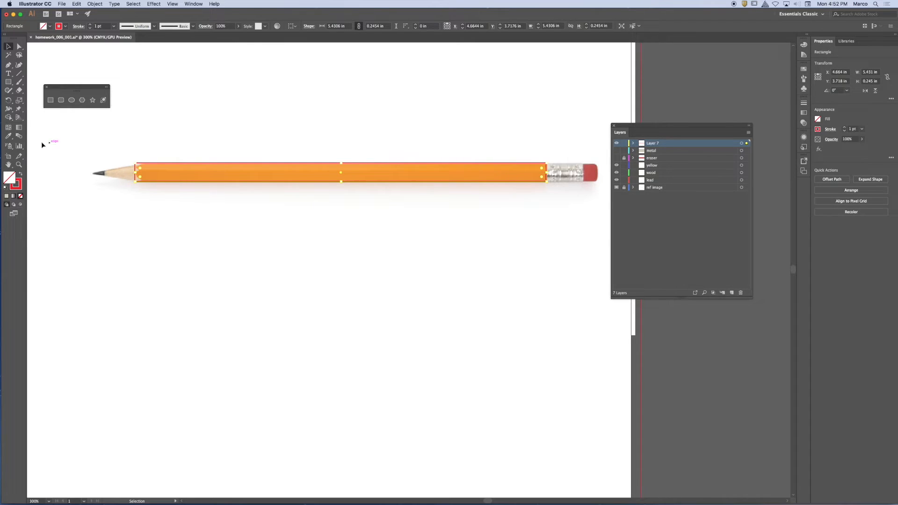
{"action": "left_click", "coordinate": [101, 138]}
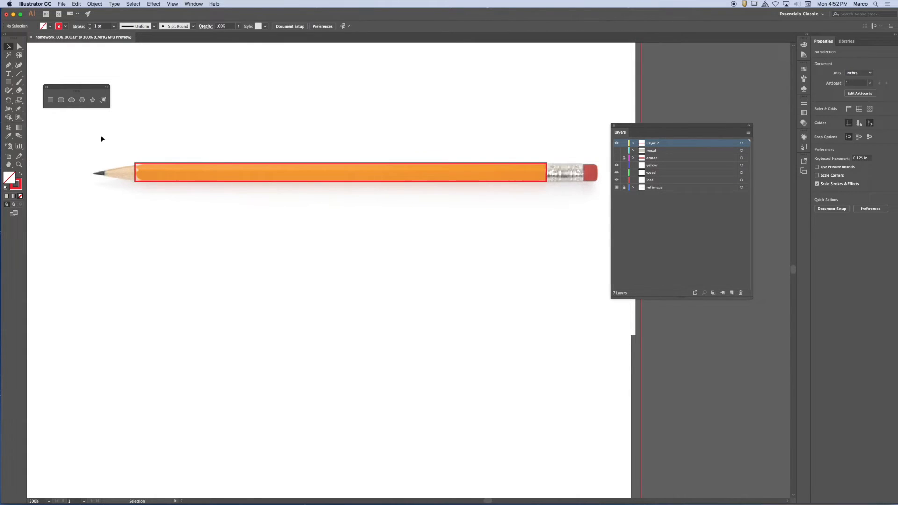
Step: Choose the Eraser tool and move the floating shape tools clear of the pencil's sharpened end
{"action": "key", "text": "super+equal"}
{"action": "key", "text": "super+equal"}
{"action": "mouse_move", "coordinate": [111, 138]}
{"action": "left_mouse_down"}
{"action": "mouse_move", "coordinate": [327, 222]}
{"action": "mouse_move", "coordinate": [413, 215]}
{"action": "mouse_move", "coordinate": [478, 224]}
{"action": "left_mouse_up"}
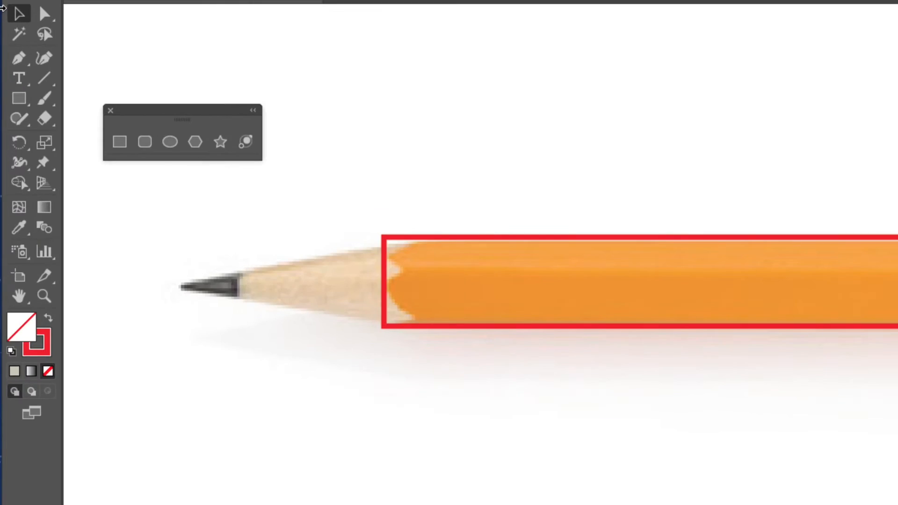
{"action": "left_click", "coordinate": [44, 122]}
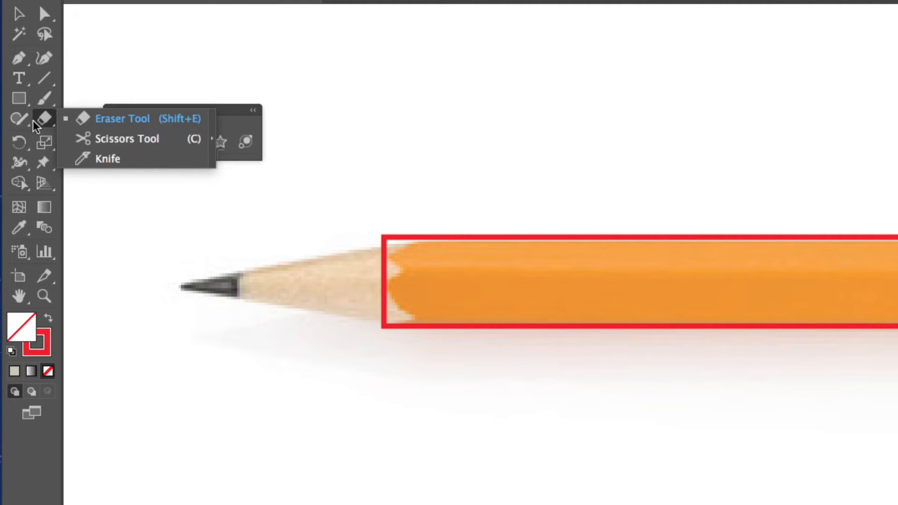
{"action": "left_click", "coordinate": [42, 113]}
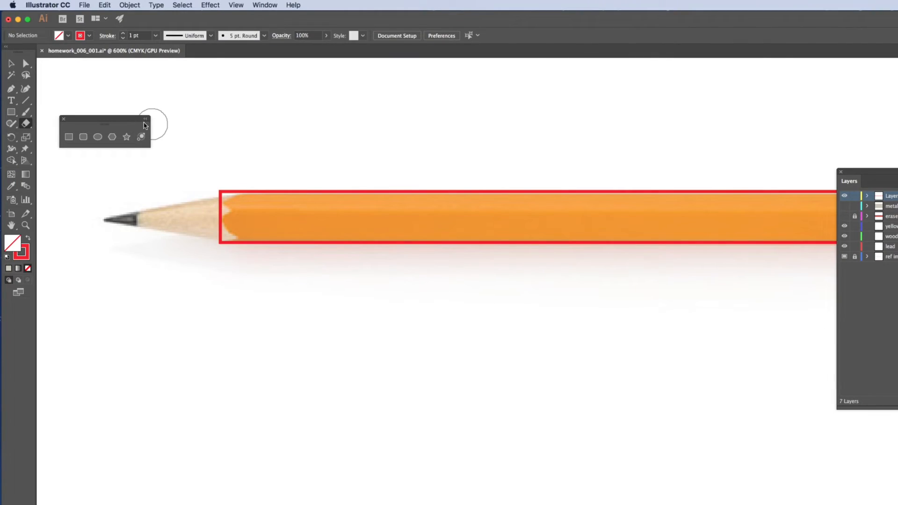
{"action": "left_click_drag", "start_coordinate": [129, 118], "coordinate": [196, 87]}
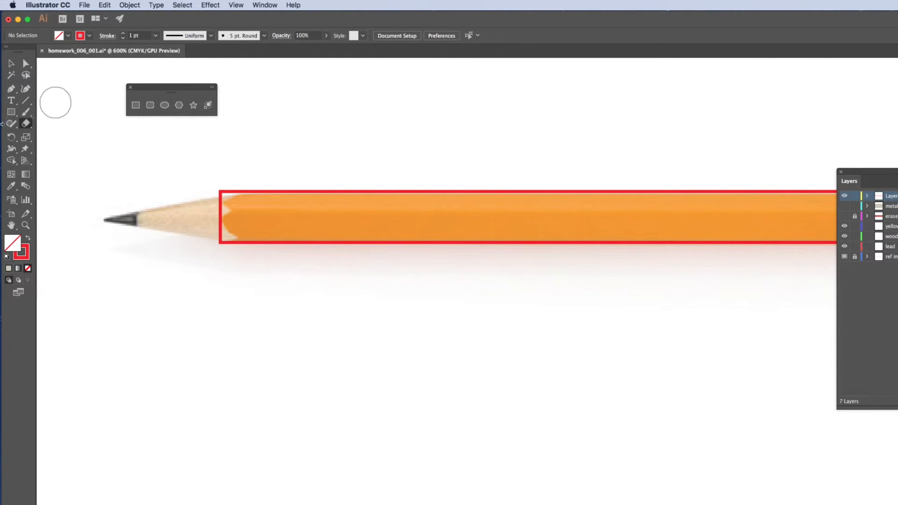
Step: Set the Eraser size to 20 pt and erase both corners of the body rectangle at the wood end to follow the scalloped paint edge
{"action": "double_click", "coordinate": [29, 128]}
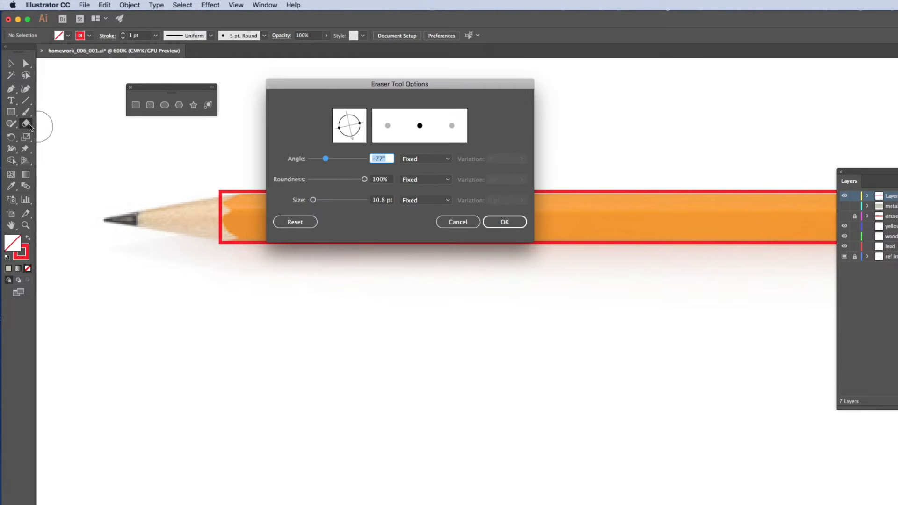
{"action": "left_click_drag", "start_coordinate": [313, 200], "coordinate": [312, 201]}
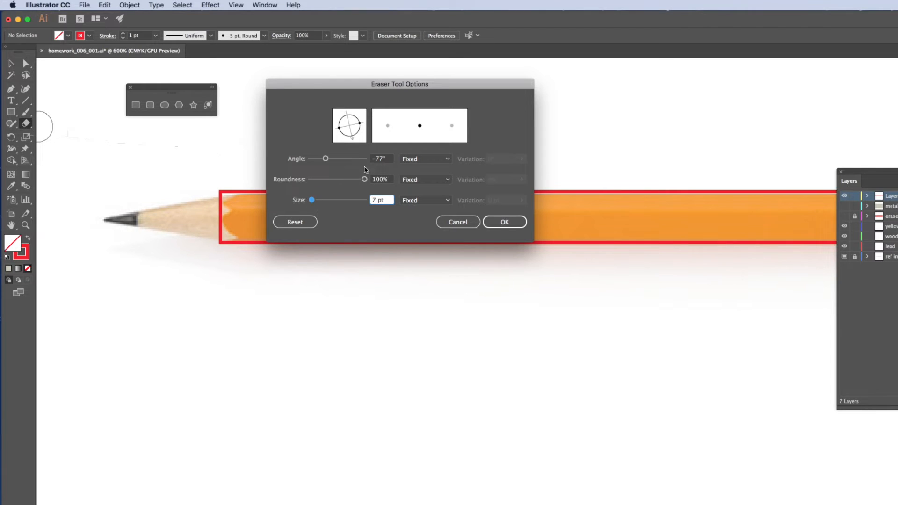
{"action": "mouse_move", "coordinate": [372, 87]}
{"action": "left_mouse_down"}
{"action": "mouse_move", "coordinate": [345, 181]}
{"action": "mouse_move", "coordinate": [355, 225]}
{"action": "left_mouse_up"}
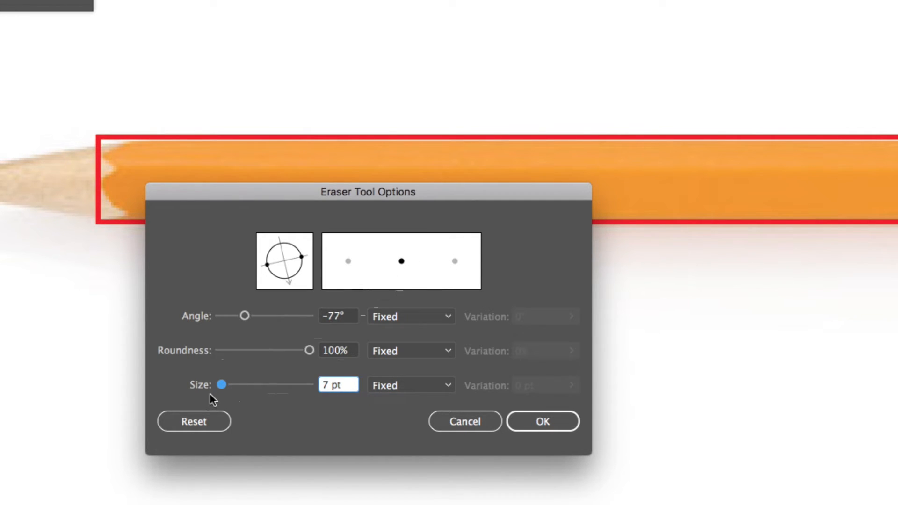
{"action": "left_click_drag", "start_coordinate": [221, 385], "coordinate": [239, 385]}
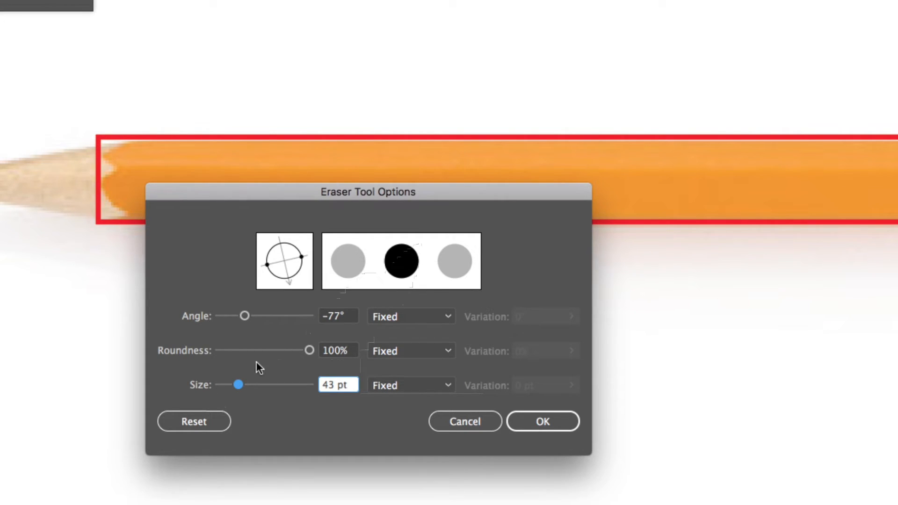
{"action": "left_click_drag", "start_coordinate": [237, 385], "coordinate": [227, 385]}
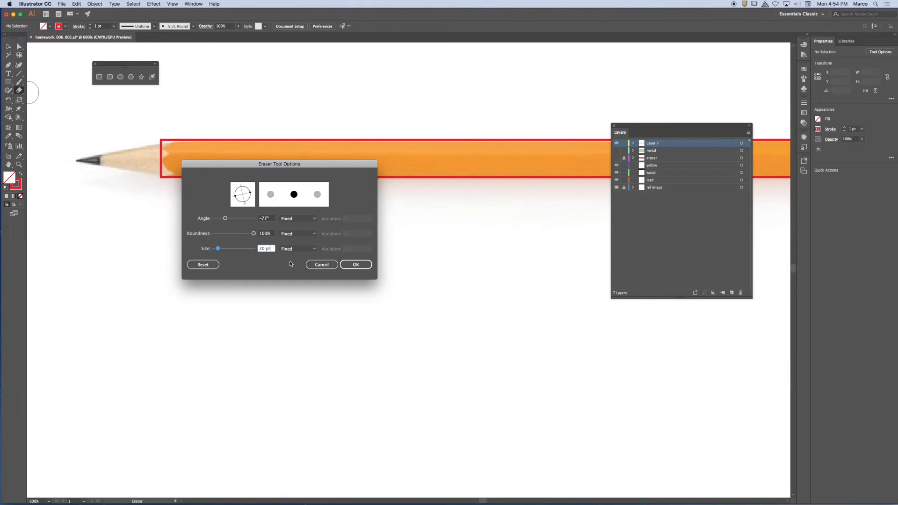
{"action": "left_click", "coordinate": [355, 264]}
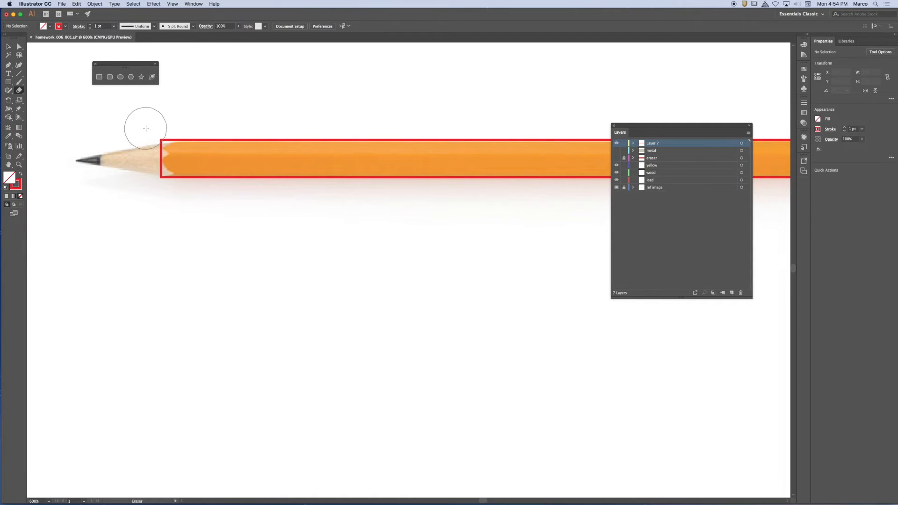
{"action": "left_click_drag", "start_coordinate": [151, 133], "coordinate": [156, 126]}
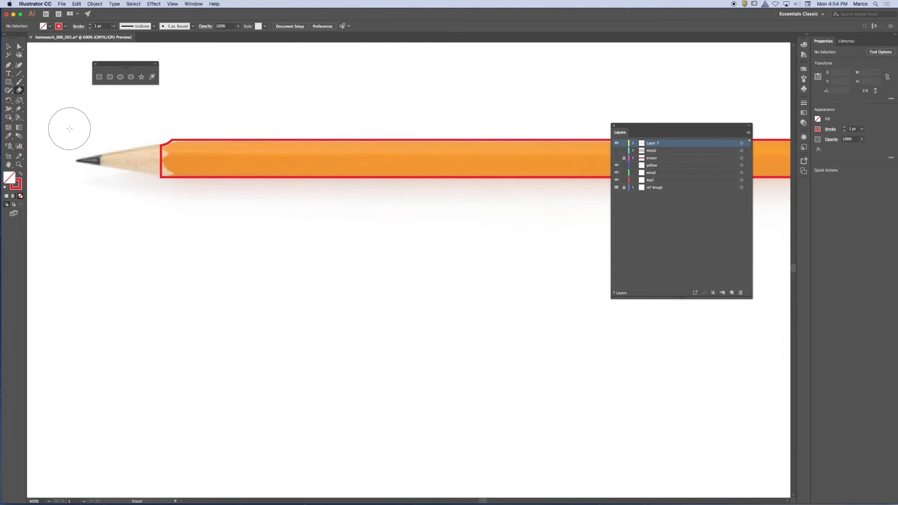
{"action": "left_click_drag", "start_coordinate": [125, 187], "coordinate": [150, 184]}
Step: Set the Eraser size to 8 pt and cut the small middle notch into the body outline's wood end
{"action": "double_click", "coordinate": [19, 90]}
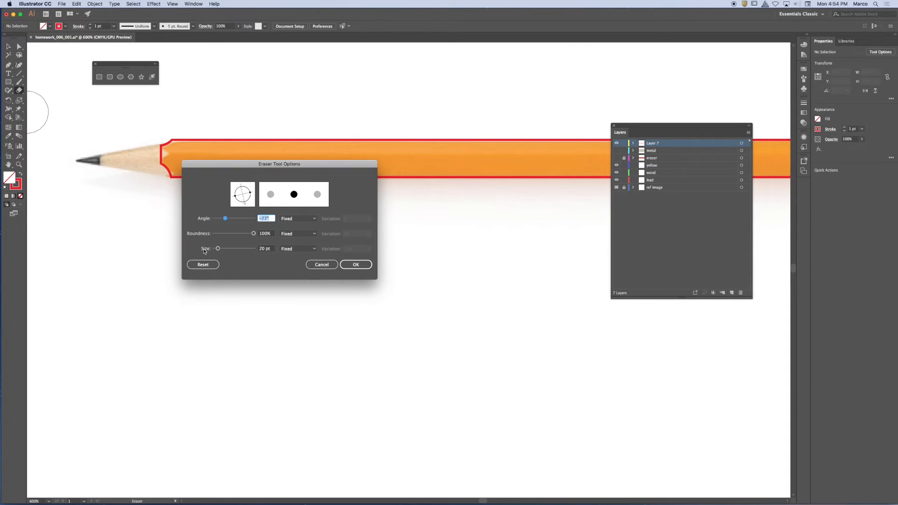
{"action": "left_click_drag", "start_coordinate": [218, 248], "coordinate": [215, 248]}
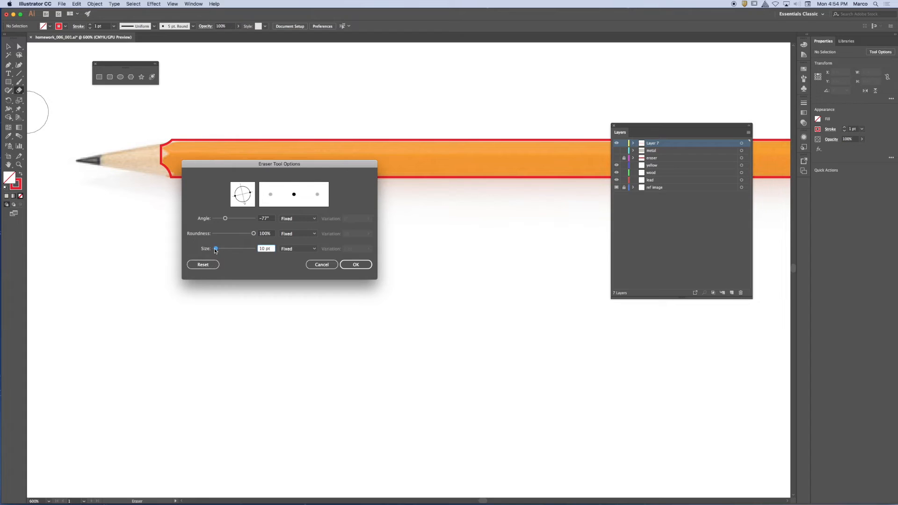
{"action": "left_click", "coordinate": [356, 265]}
{"action": "left_click", "coordinate": [159, 154]}
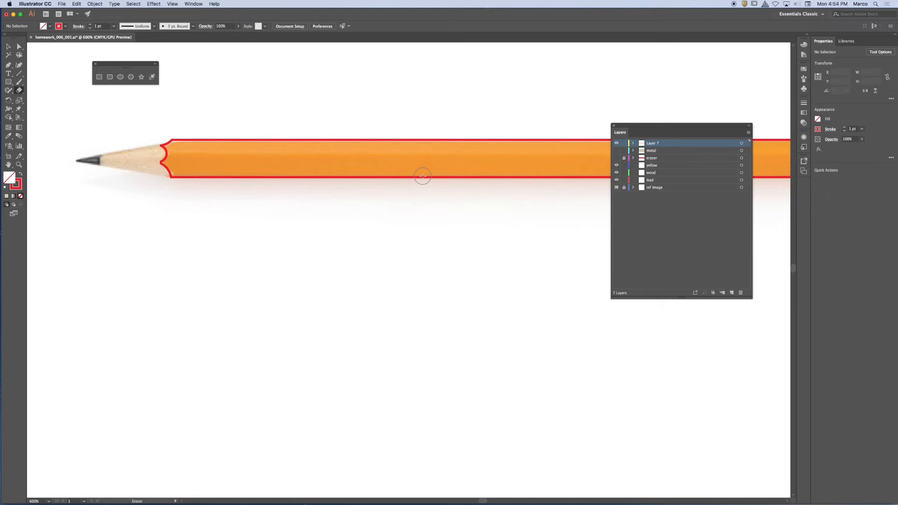
Step: Fill the notched body outline with orange sampled from the reference pencil and leave it deselected
{"action": "key", "text": "super+minus"}
{"action": "key", "text": "super+minus"}
{"action": "key", "text": "space"}
{"action": "left_click_drag", "start_coordinate": [499, 160], "coordinate": [355, 127]}
{"action": "key", "text": "v"}
{"action": "left_click_drag", "start_coordinate": [242, 153], "coordinate": [251, 246]}
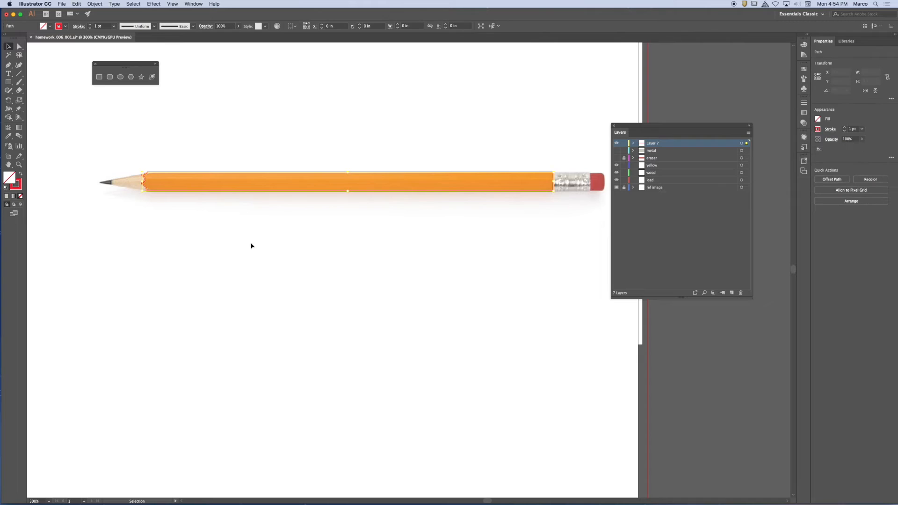
{"action": "left_click", "coordinate": [8, 135]}
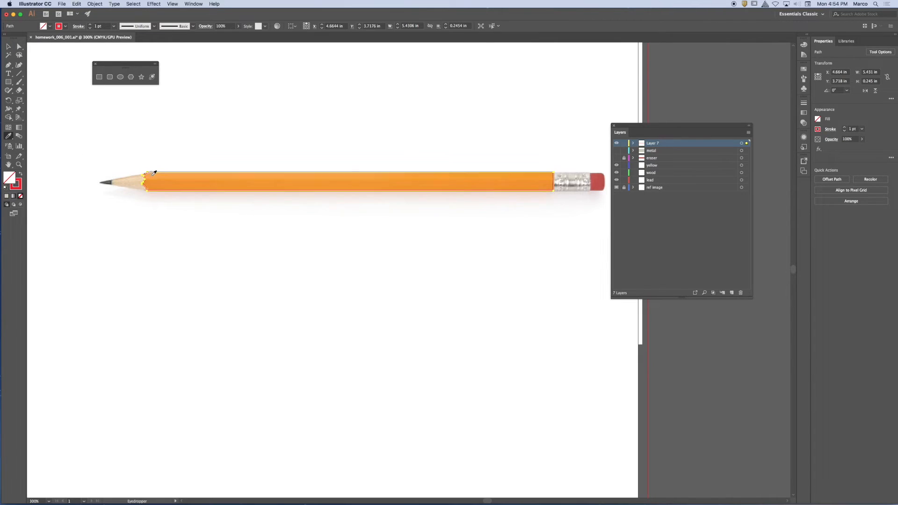
{"action": "left_click", "coordinate": [168, 176]}
{"action": "left_click", "coordinate": [7, 45]}
{"action": "left_click", "coordinate": [324, 142]}
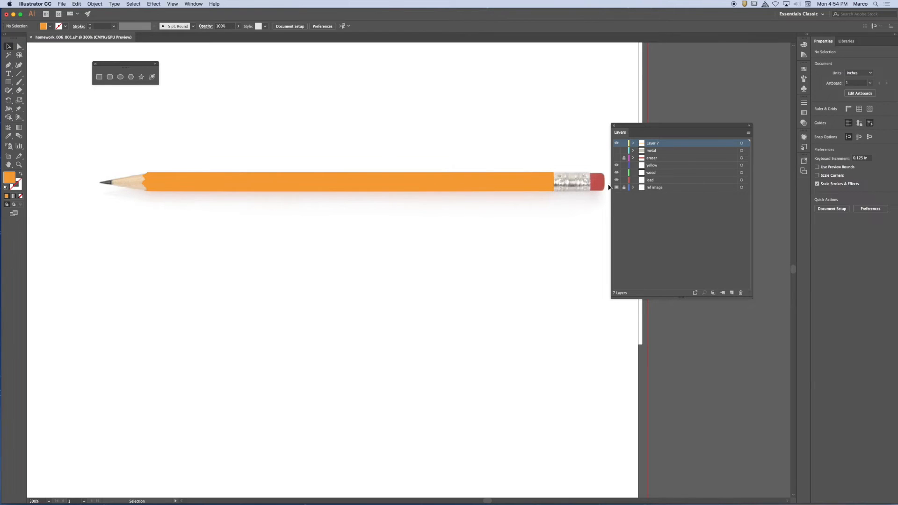
Step: Show the metal and eraser layers and switch the reference image off and on to compare it with the traced shapes
{"action": "left_click", "coordinate": [616, 150]}
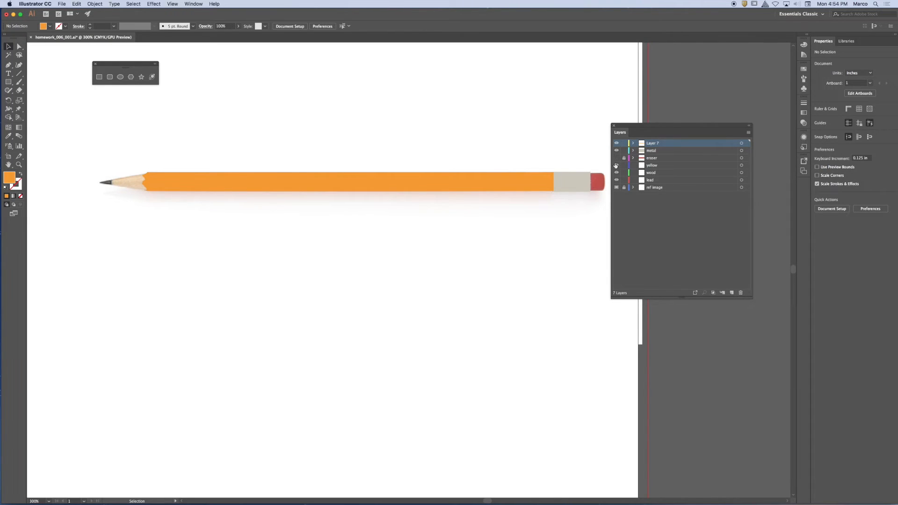
{"action": "left_click", "coordinate": [617, 157]}
{"action": "left_click", "coordinate": [615, 188]}
{"action": "left_click", "coordinate": [615, 187]}
{"action": "left_click", "coordinate": [616, 188]}
{"action": "left_click", "coordinate": [615, 187]}
{"action": "left_click", "coordinate": [616, 187]}
{"action": "left_click", "coordinate": [616, 188]}
{"action": "left_click", "coordinate": [616, 188]}
{"action": "left_click", "coordinate": [616, 187]}
{"action": "left_click", "coordinate": [616, 187]}
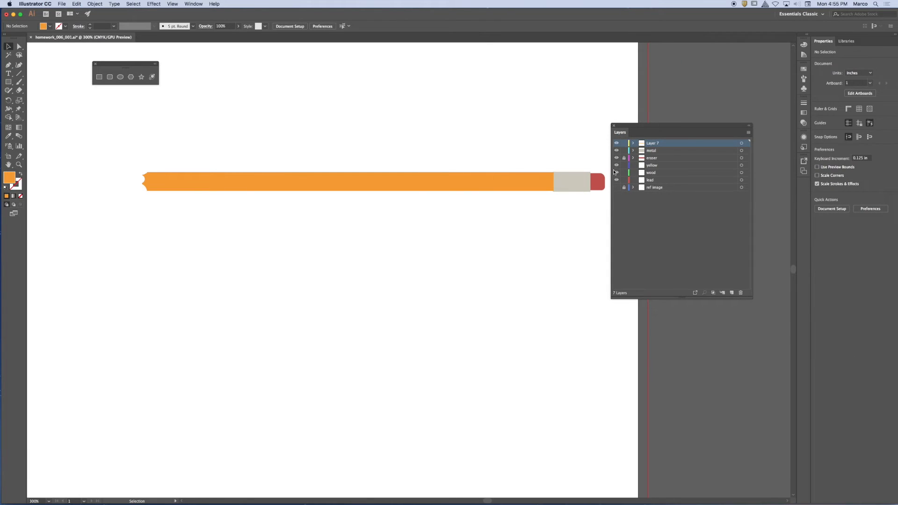
Step: Hide the traced layers, show them again one after another to examine each part, and bring back the reference image
{"action": "left_click_drag", "start_coordinate": [616, 134], "coordinate": [616, 121]}
{"action": "left_click", "coordinate": [615, 144]}
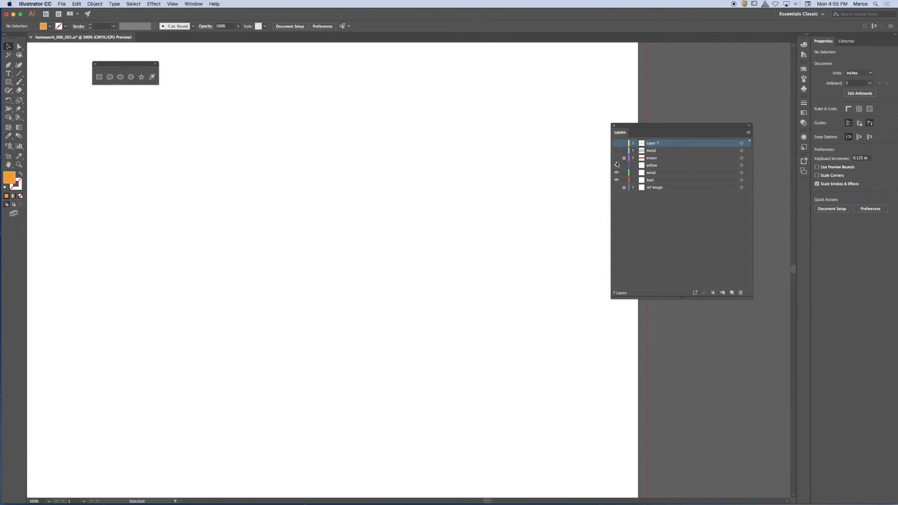
{"action": "left_click", "coordinate": [616, 159]}
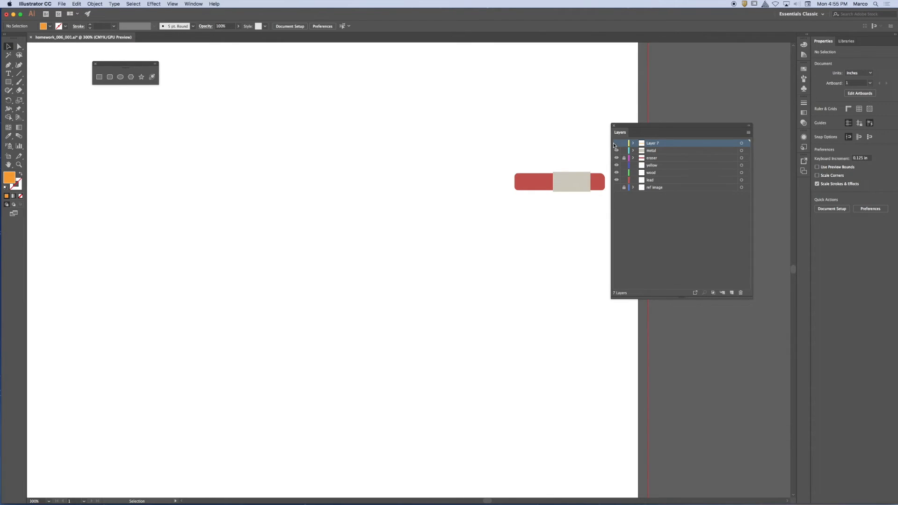
{"action": "left_click", "coordinate": [616, 143]}
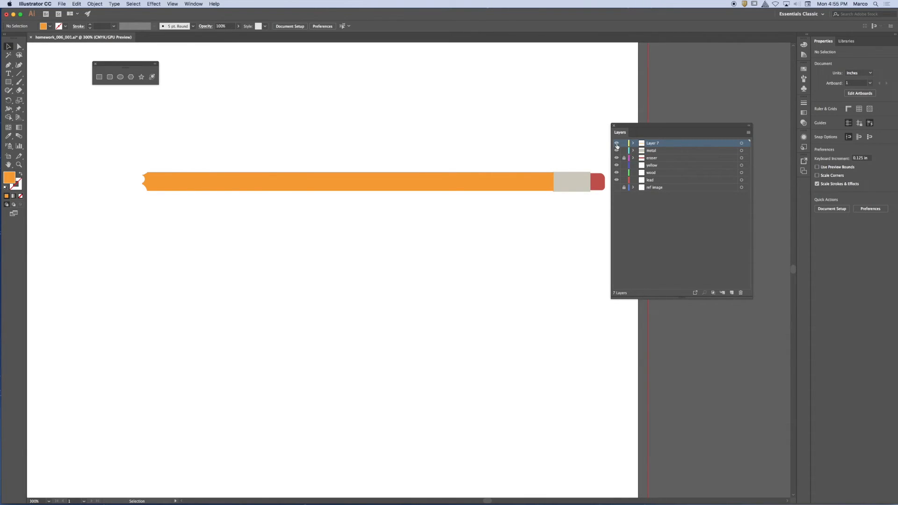
{"action": "left_click", "coordinate": [616, 187]}
Step: Delete the orange body shape and shift the floating shape tools slightly
{"action": "left_click", "coordinate": [473, 182]}
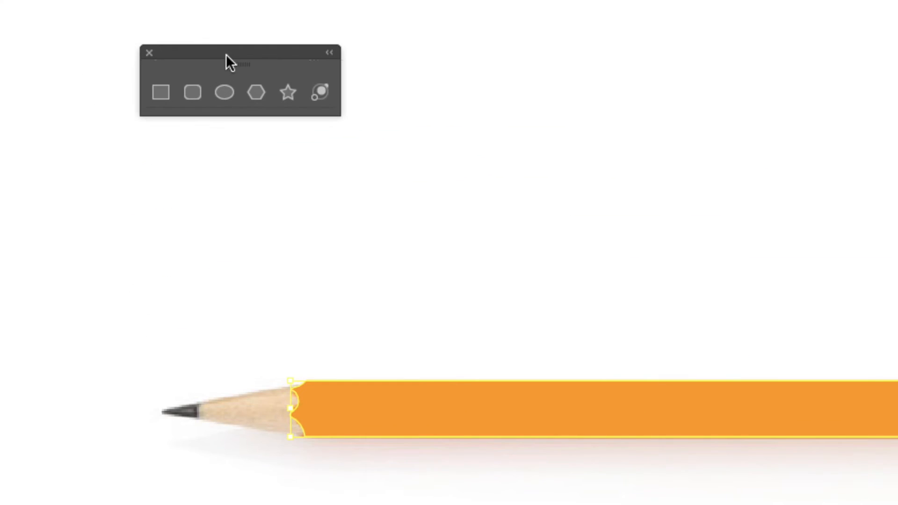
{"action": "left_click_drag", "start_coordinate": [226, 55], "coordinate": [273, 72]}
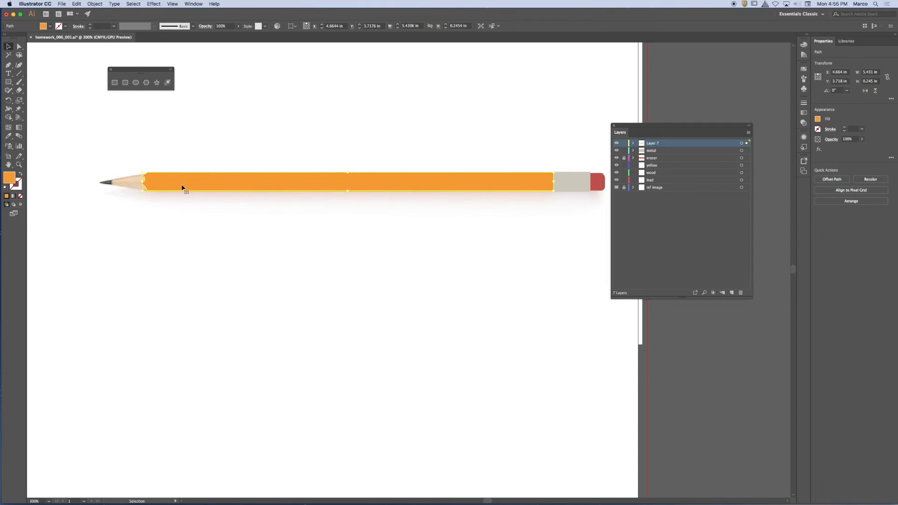
{"action": "key", "text": "Delete"}
Step: Lock the metal layer and hide both the metal and eraser layers
{"action": "left_click", "coordinate": [624, 150]}
{"action": "left_click", "coordinate": [616, 150]}
{"action": "left_click", "coordinate": [616, 157]}
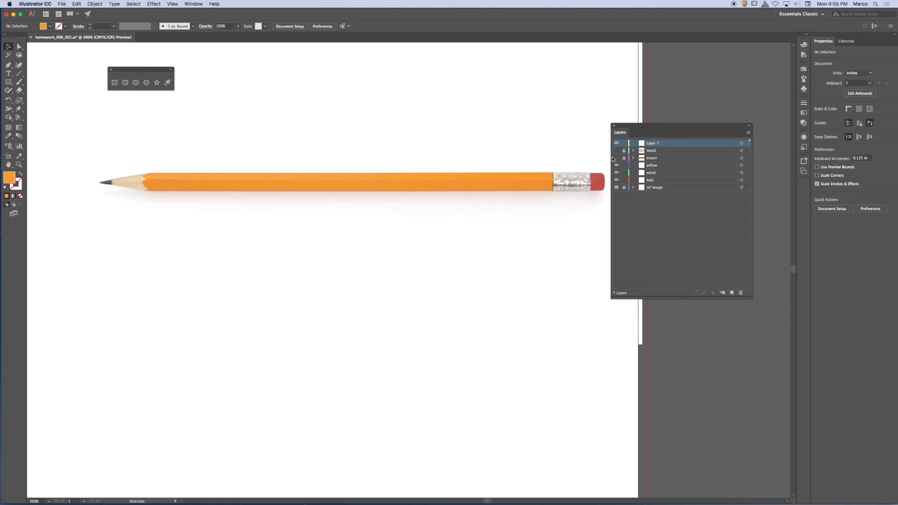
Step: Draw a rectangle about 5.45 by 0.25 in over the pencil's orange body with no fill and a red 1 pt stroke
{"action": "left_click", "coordinate": [8, 82]}
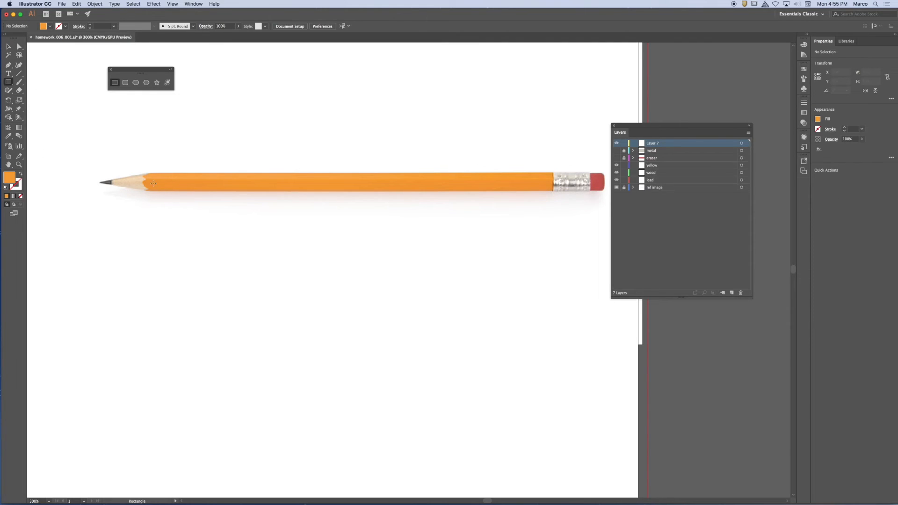
{"action": "mouse_move", "coordinate": [142, 173]}
{"action": "left_mouse_down"}
{"action": "mouse_move", "coordinate": [154, 191]}
{"action": "mouse_move", "coordinate": [553, 191]}
{"action": "left_mouse_up"}
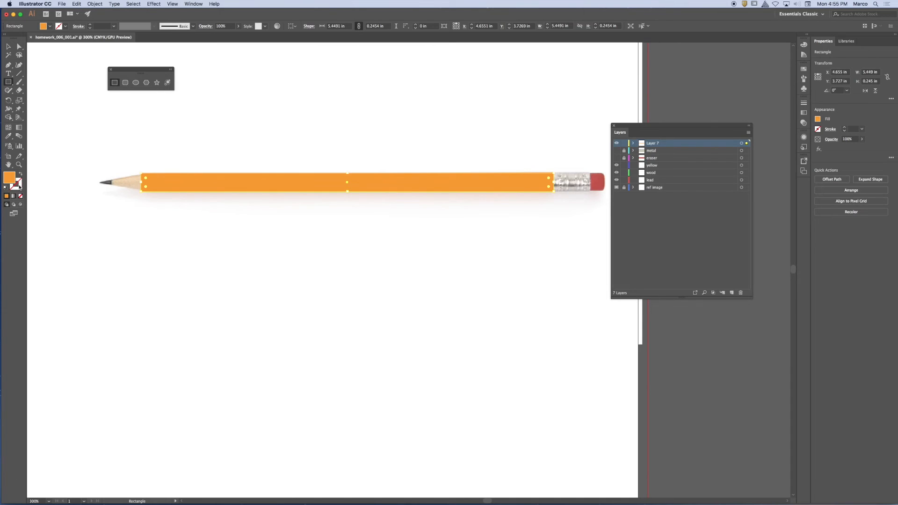
{"action": "left_click", "coordinate": [21, 175]}
{"action": "left_click", "coordinate": [66, 26]}
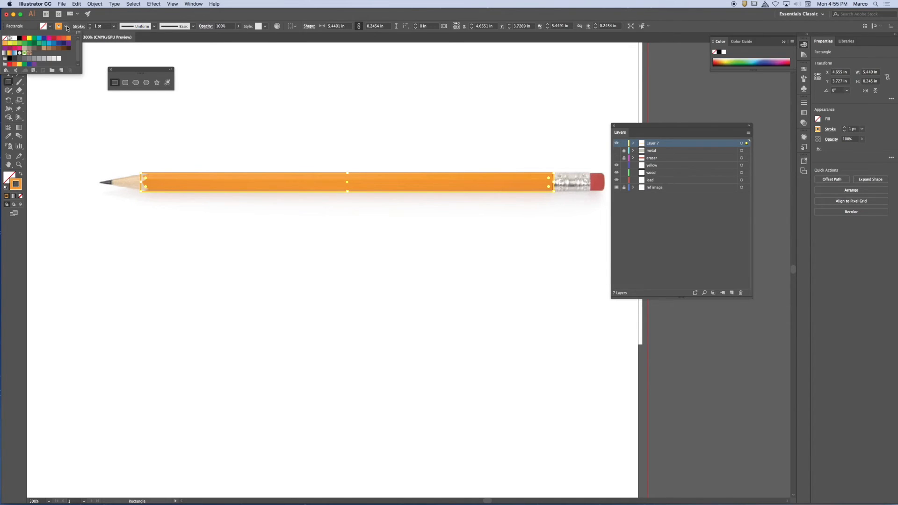
{"action": "left_click", "coordinate": [25, 38]}
{"action": "left_click", "coordinate": [252, 21]}
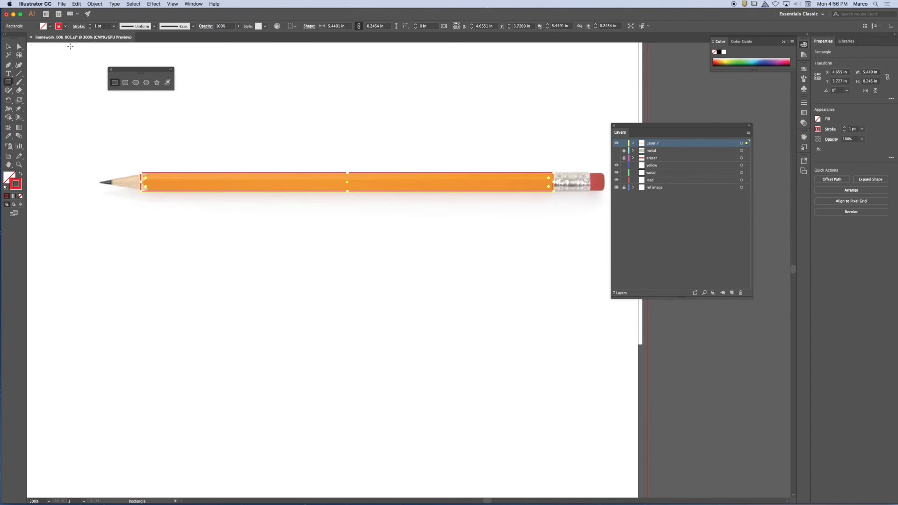
{"action": "key", "text": "v"}
{"action": "left_click", "coordinate": [335, 124]}
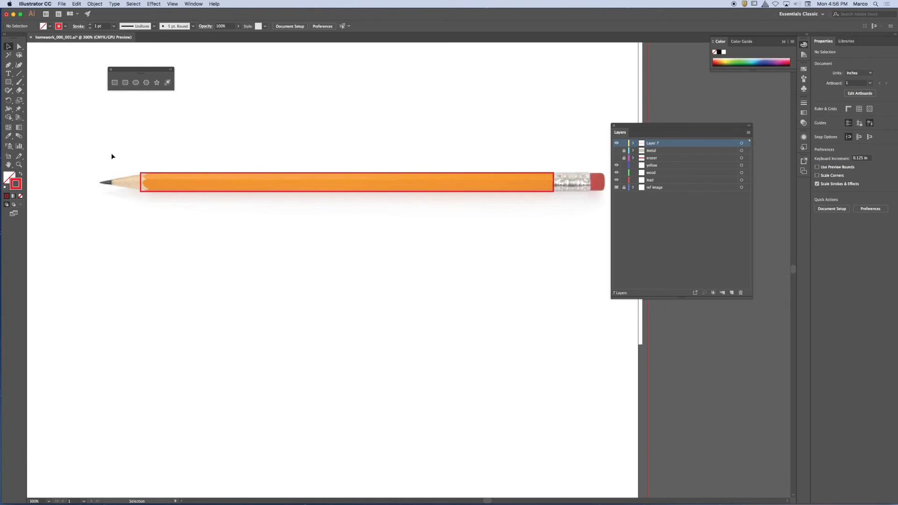
Step: Set the Eraser size to 6 pt and erase the body rectangle's wood end along the scalloped paint edge
{"action": "key", "text": "super+equal"}
{"action": "key", "text": "super+equal"}
{"action": "key", "text": "super+equal"}
{"action": "left_click_drag", "start_coordinate": [97, 135], "coordinate": [644, 234]}
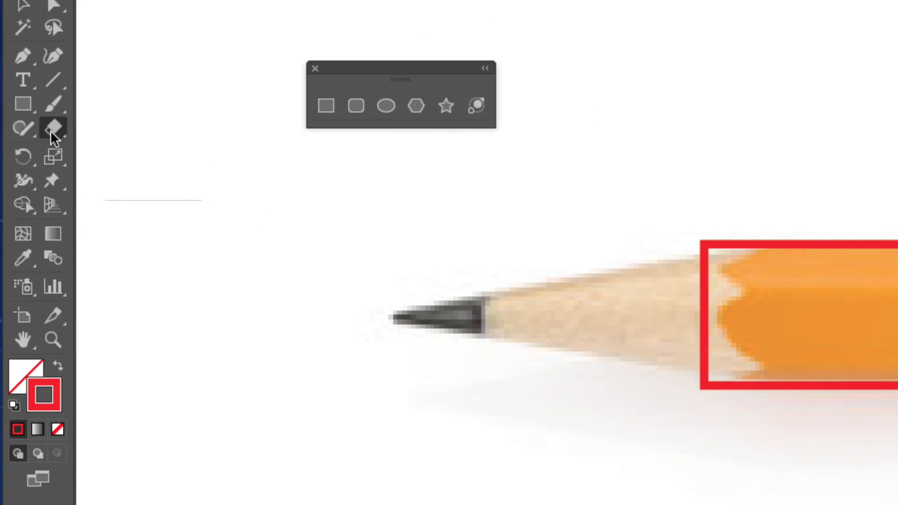
{"action": "double_click", "coordinate": [92, 132]}
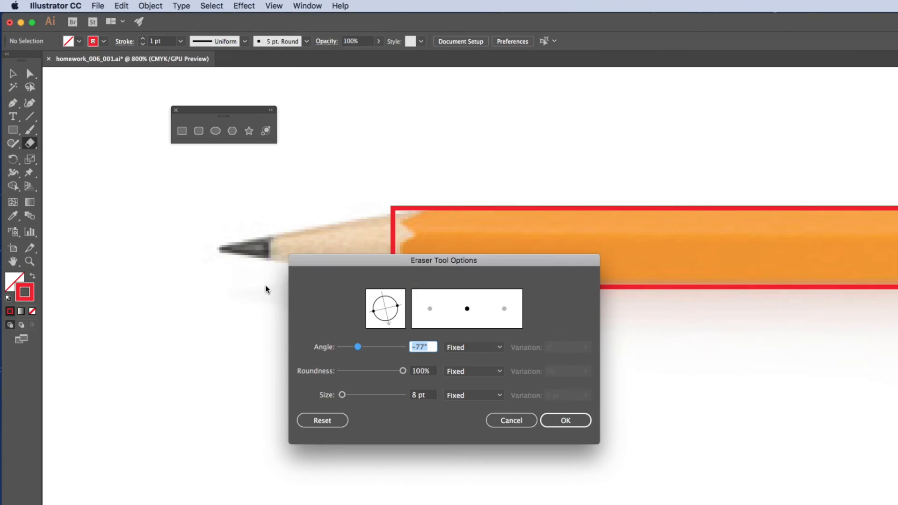
{"action": "left_click_drag", "start_coordinate": [310, 260], "coordinate": [380, 95]}
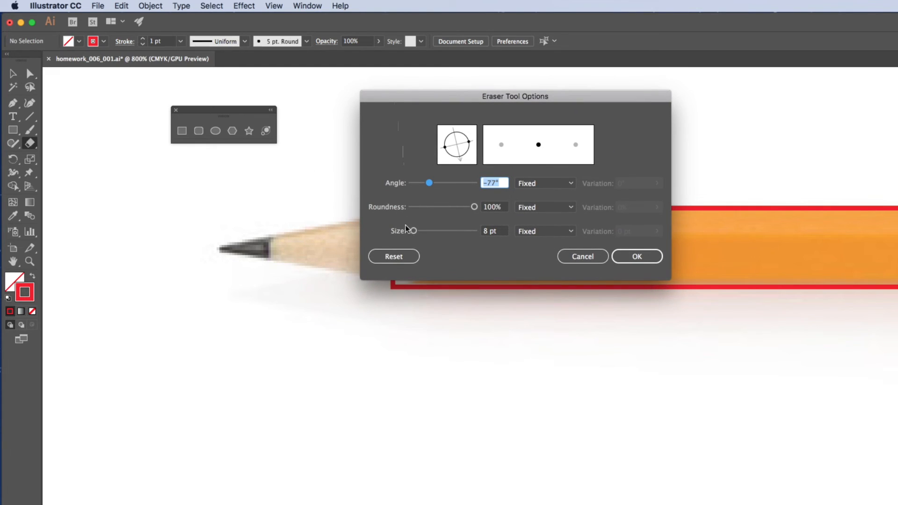
{"action": "left_click_drag", "start_coordinate": [412, 231], "coordinate": [411, 230]}
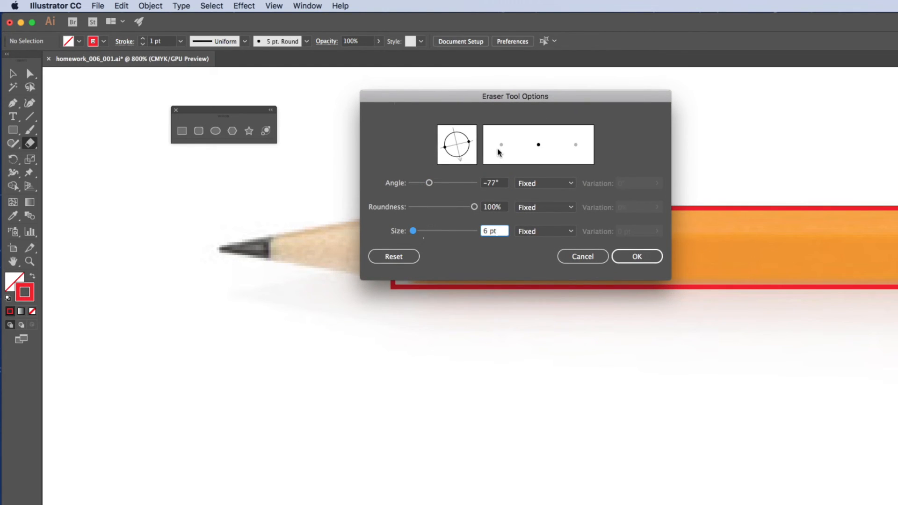
{"action": "left_click", "coordinate": [638, 257]}
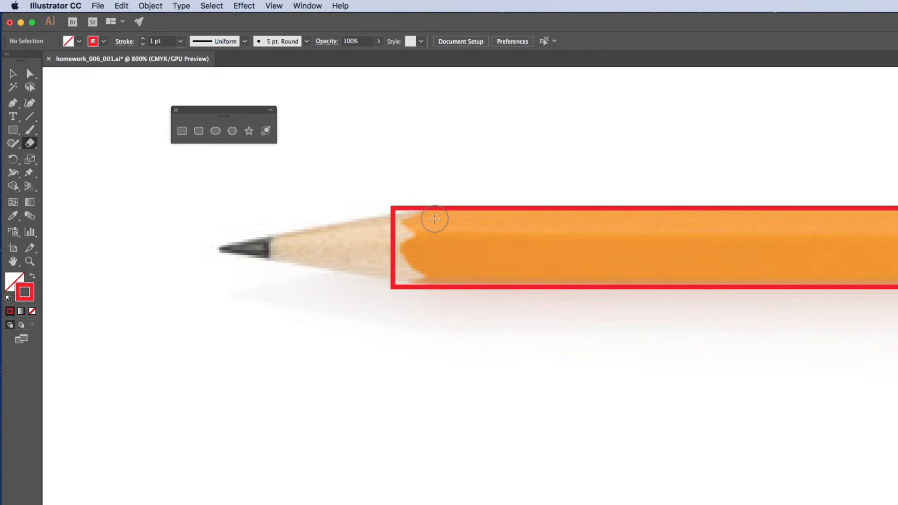
{"action": "mouse_move", "coordinate": [401, 202]}
{"action": "left_mouse_down"}
{"action": "mouse_move", "coordinate": [377, 212]}
{"action": "mouse_move", "coordinate": [375, 222]}
{"action": "mouse_move", "coordinate": [399, 232]}
{"action": "mouse_move", "coordinate": [396, 264]}
{"action": "mouse_move", "coordinate": [413, 289]}
{"action": "left_mouse_up"}
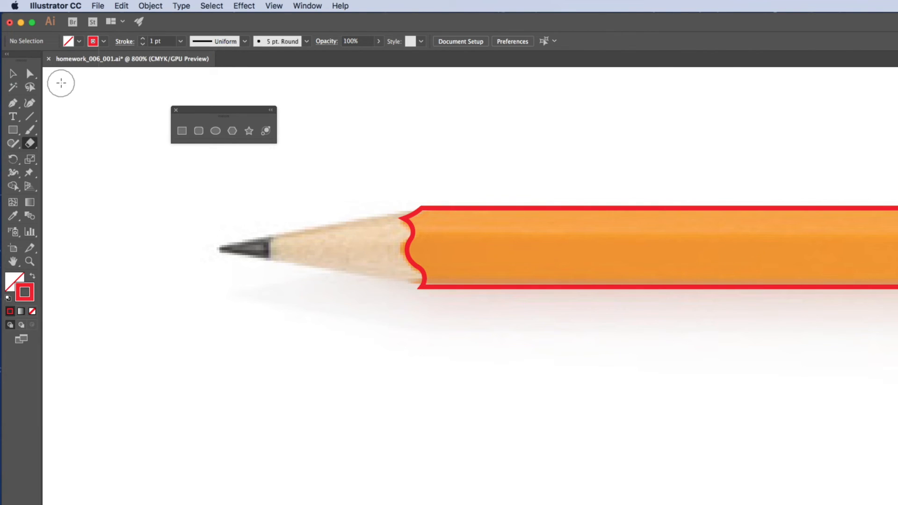
{"action": "key", "text": "v"}
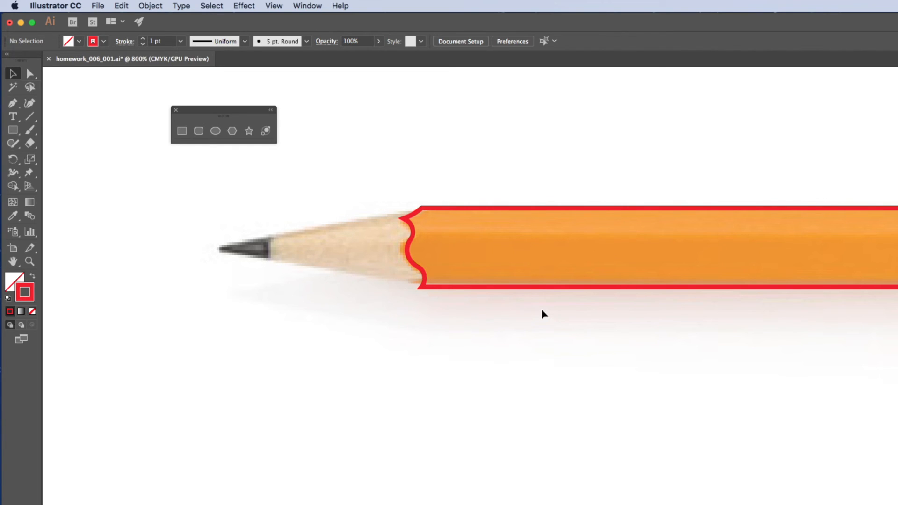
Step: Fill the scalloped body outline with the darker orange sampled from the reference pencil near the wood end
{"action": "key", "text": "super+minus"}
{"action": "key", "text": "super+minus"}
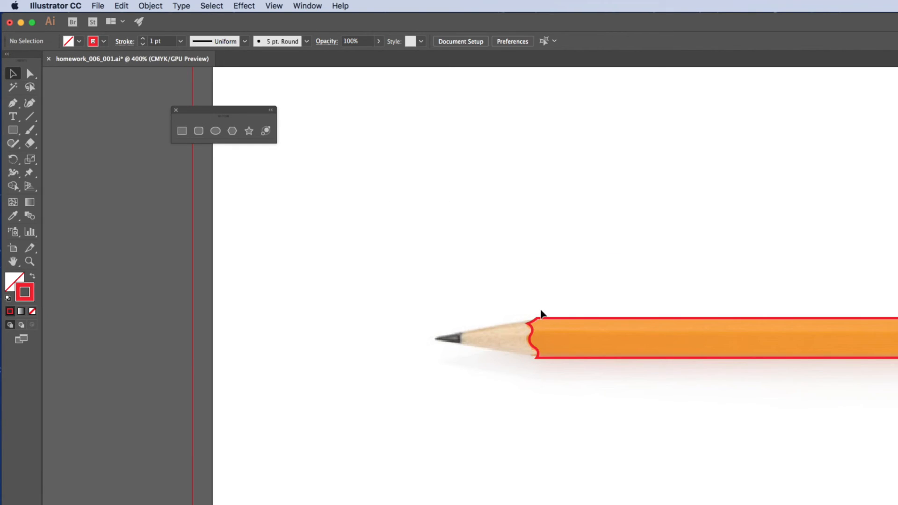
{"action": "mouse_move", "coordinate": [561, 303]}
{"action": "left_mouse_down"}
{"action": "mouse_move", "coordinate": [267, 198]}
{"action": "mouse_move", "coordinate": [178, 196]}
{"action": "left_mouse_up"}
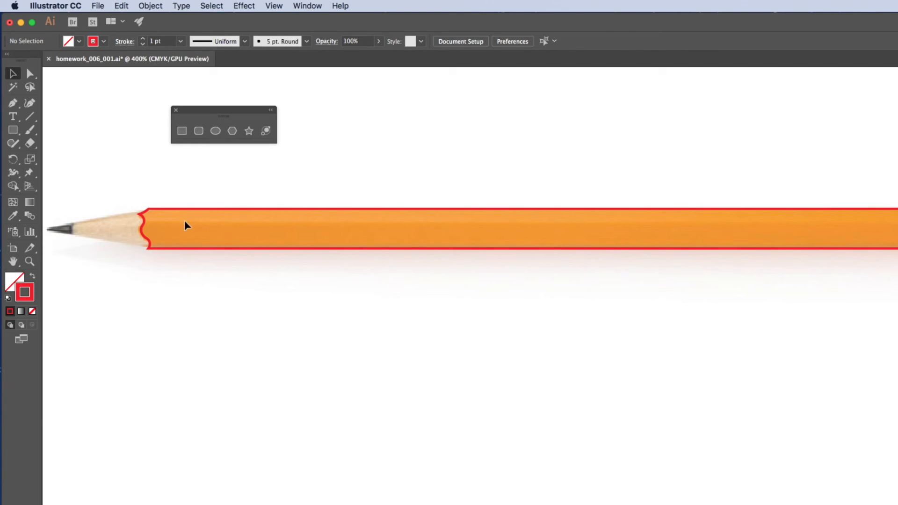
{"action": "left_click_drag", "start_coordinate": [242, 190], "coordinate": [287, 273]}
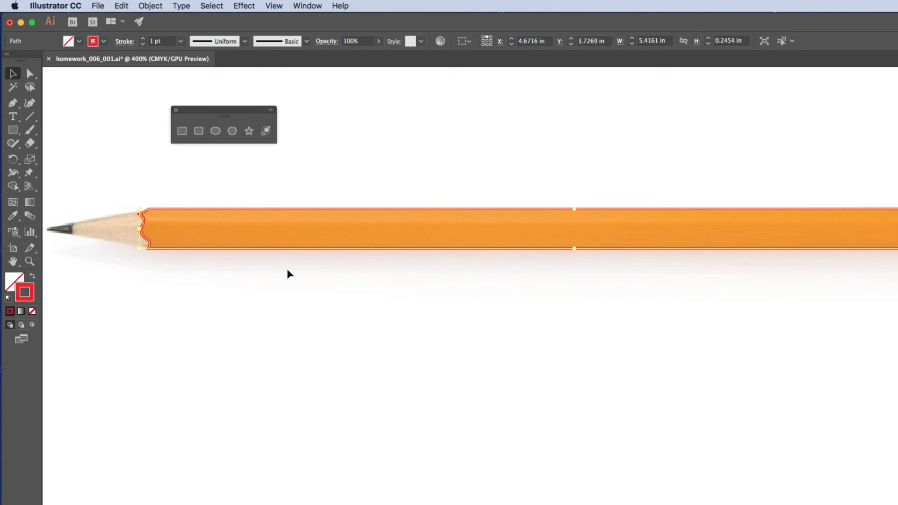
{"action": "left_click", "coordinate": [13, 216]}
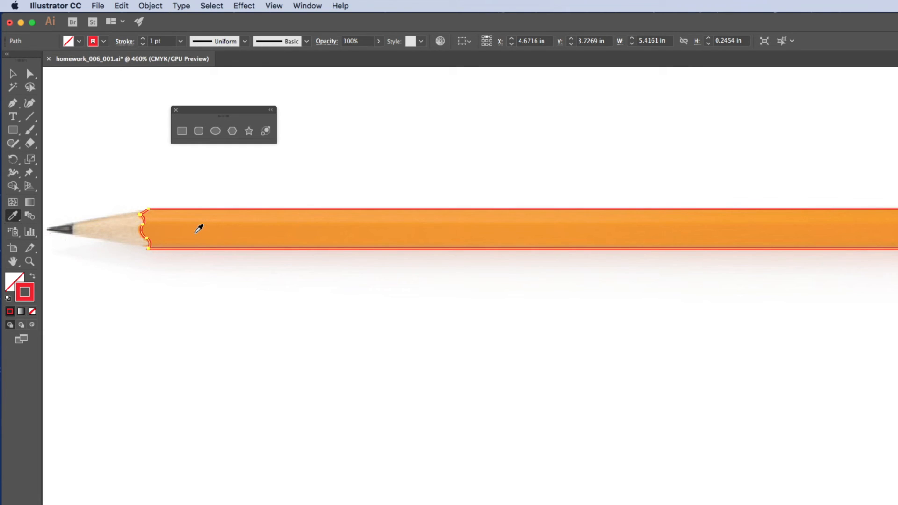
{"action": "left_click", "coordinate": [197, 232]}
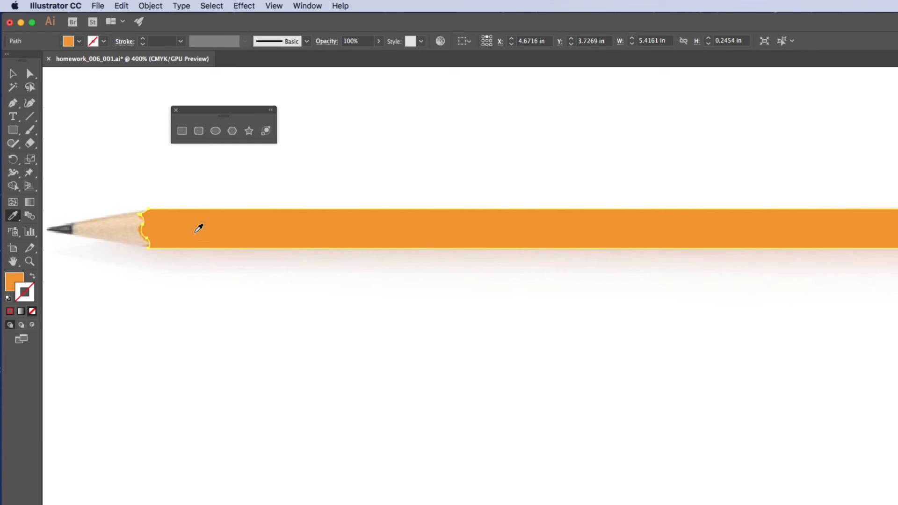
Step: Bring the whole pencil into view and show the metal and eraser layers again
{"action": "key", "text": "super+minus"}
{"action": "key", "text": "super+minus"}
{"action": "left_click_drag", "start_coordinate": [635, 274], "coordinate": [445, 196]}
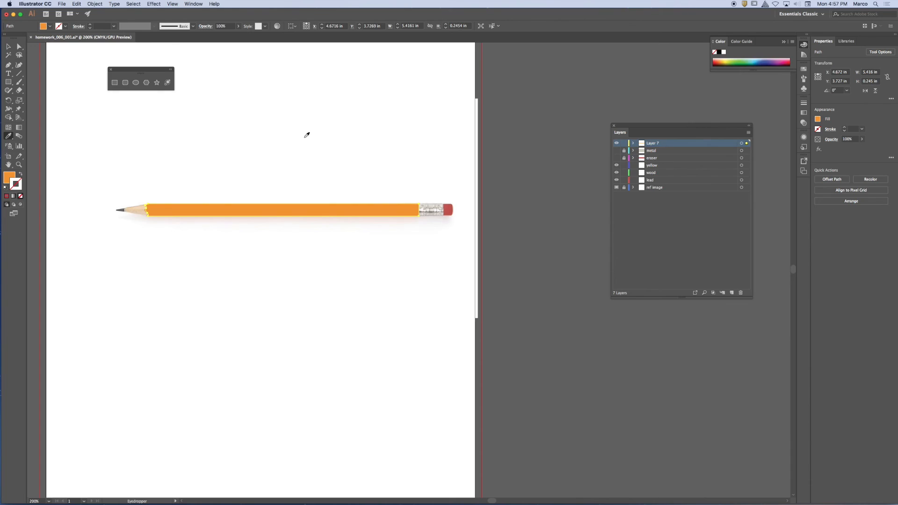
{"action": "left_click", "coordinate": [617, 150]}
{"action": "left_click", "coordinate": [616, 158]}
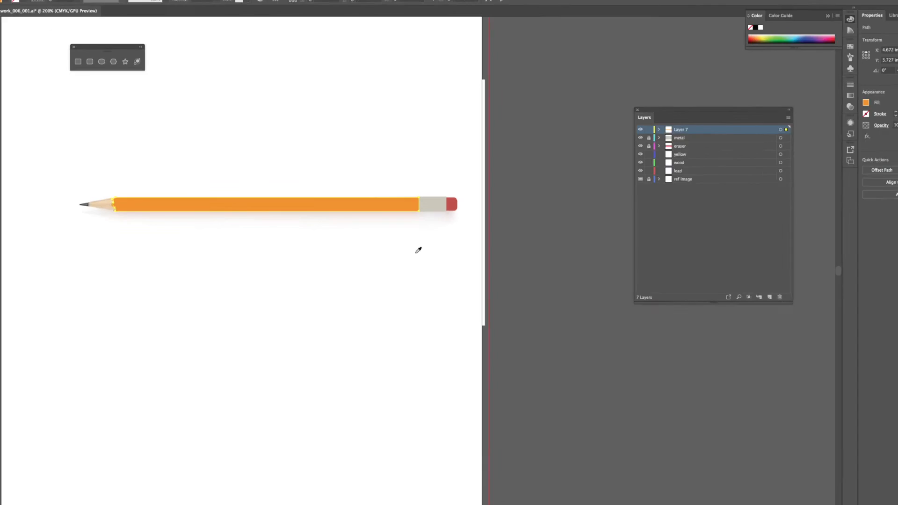
Step: Toggle the visibility of Layer 7 and the metal layer to compare the traced body and metal with the reference
{"action": "left_click_drag", "start_coordinate": [198, 161], "coordinate": [400, 167]}
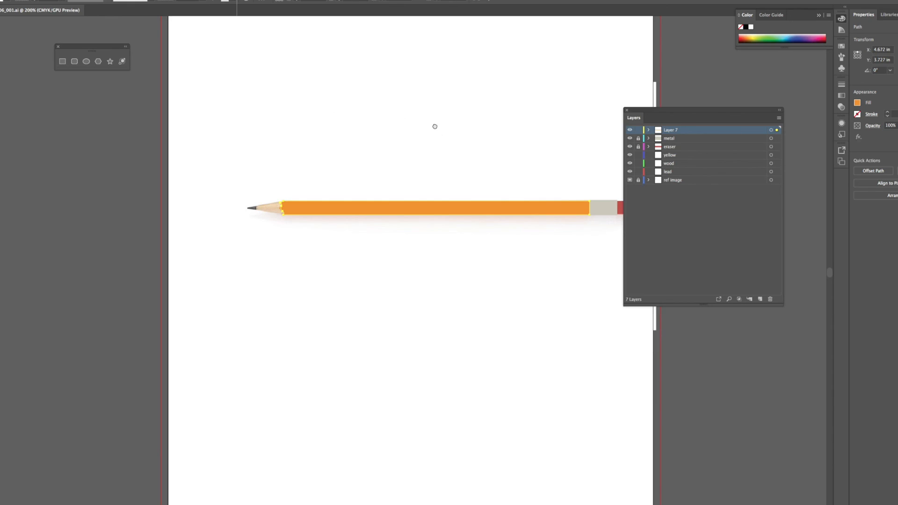
{"action": "left_click_drag", "start_coordinate": [434, 126], "coordinate": [367, 124]}
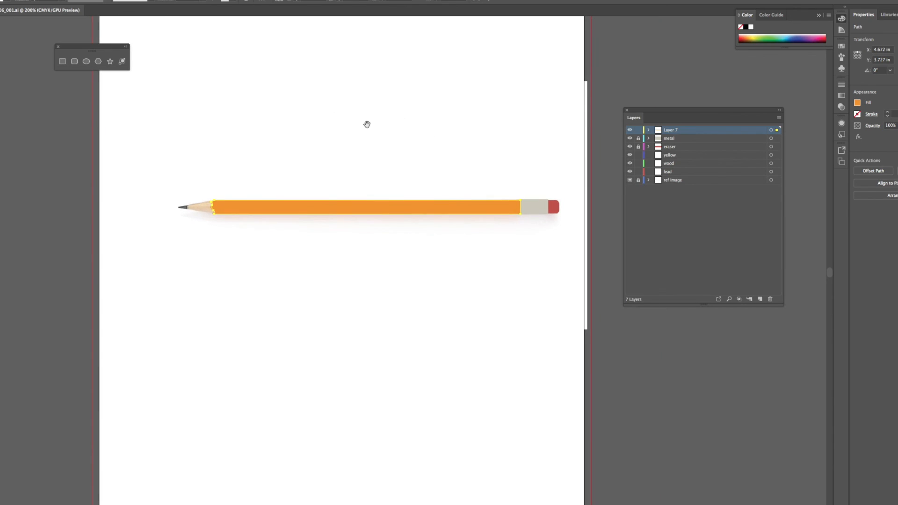
{"action": "scroll", "coordinate": [371, 126], "scroll_direction": "up", "scroll_amount": 2}
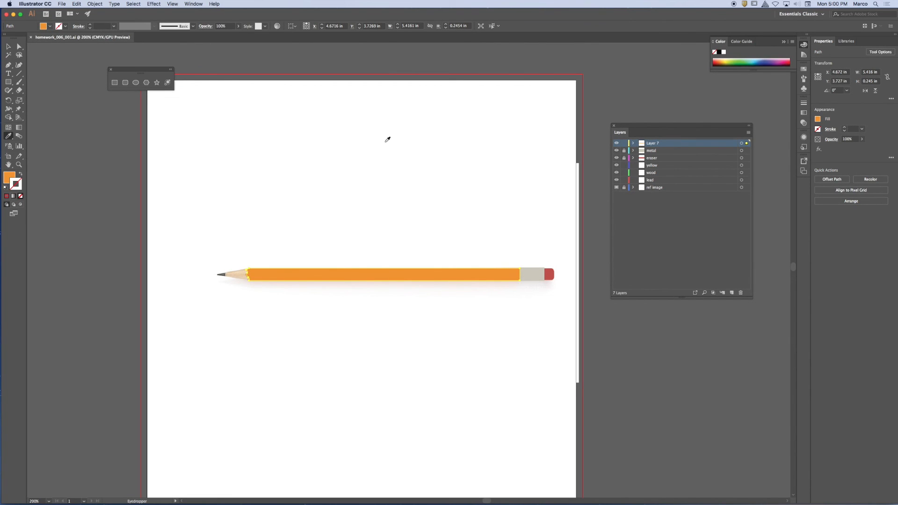
{"action": "scroll", "coordinate": [357, 167], "scroll_direction": "down", "scroll_amount": 3}
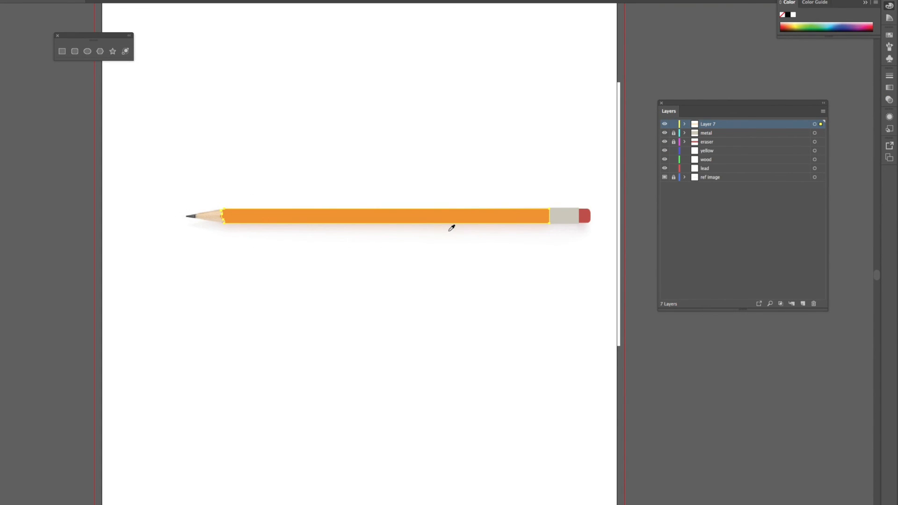
{"action": "left_click", "coordinate": [664, 124]}
{"action": "left_click", "coordinate": [665, 125]}
{"action": "left_click", "coordinate": [665, 125]}
{"action": "left_click", "coordinate": [665, 125]}
{"action": "left_click", "coordinate": [664, 133]}
{"action": "left_click", "coordinate": [664, 133]}
{"action": "left_click", "coordinate": [664, 134]}
{"action": "left_click", "coordinate": [664, 133]}
{"action": "left_click", "coordinate": [665, 134]}
{"action": "left_click", "coordinate": [664, 134]}
{"action": "left_click", "coordinate": [664, 125]}
{"action": "left_click", "coordinate": [665, 125]}
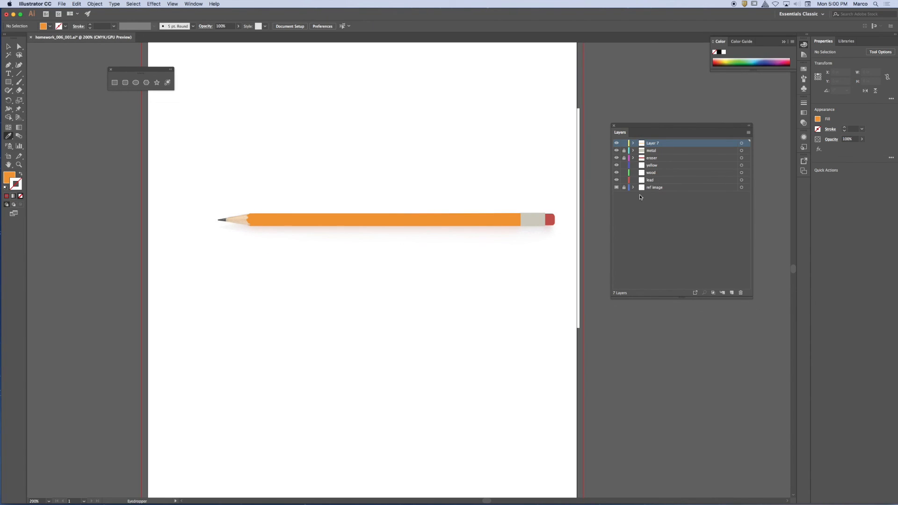
Step: Hide all the layers, switch the reference image off and on by itself, and show the traced layers again
{"action": "left_click_drag", "start_coordinate": [616, 143], "coordinate": [617, 188]}
{"action": "left_click", "coordinate": [616, 187]}
{"action": "left_click", "coordinate": [616, 188]}
{"action": "left_click", "coordinate": [615, 188]}
{"action": "left_click", "coordinate": [616, 188]}
{"action": "left_click", "coordinate": [616, 188]}
{"action": "left_click_drag", "start_coordinate": [616, 180], "coordinate": [617, 143]}
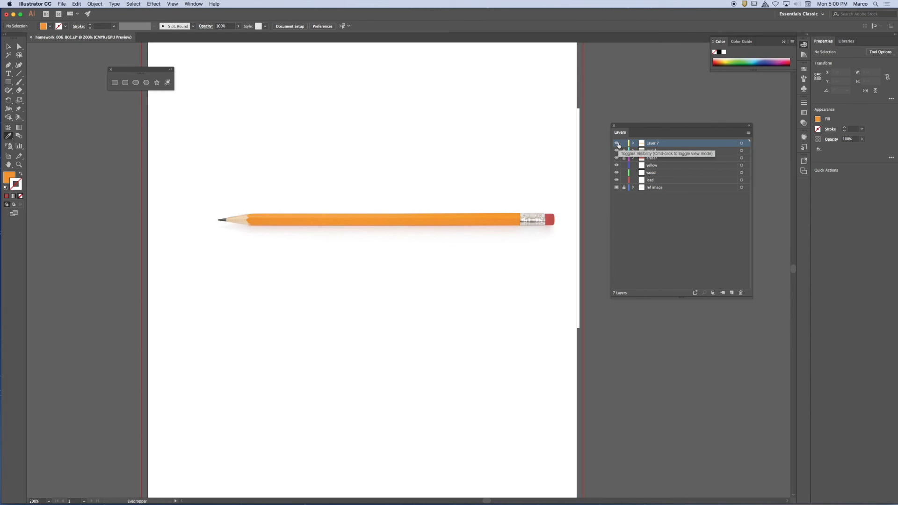